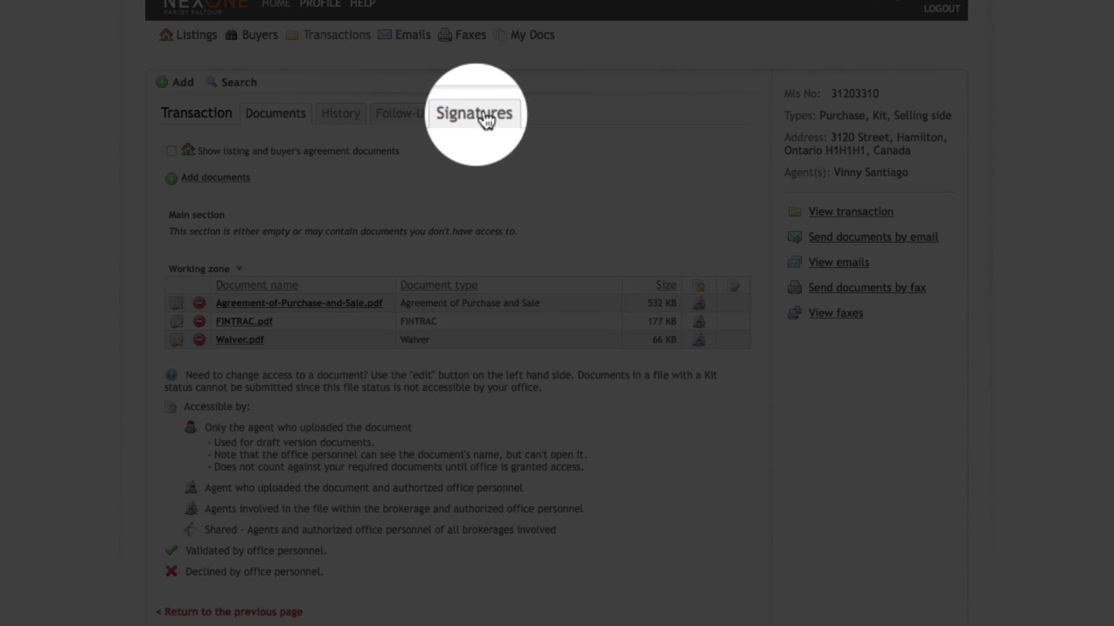
Open the file's Signatures tab and start a new signature request
{"action": "left_click", "coordinate": [484, 118]}
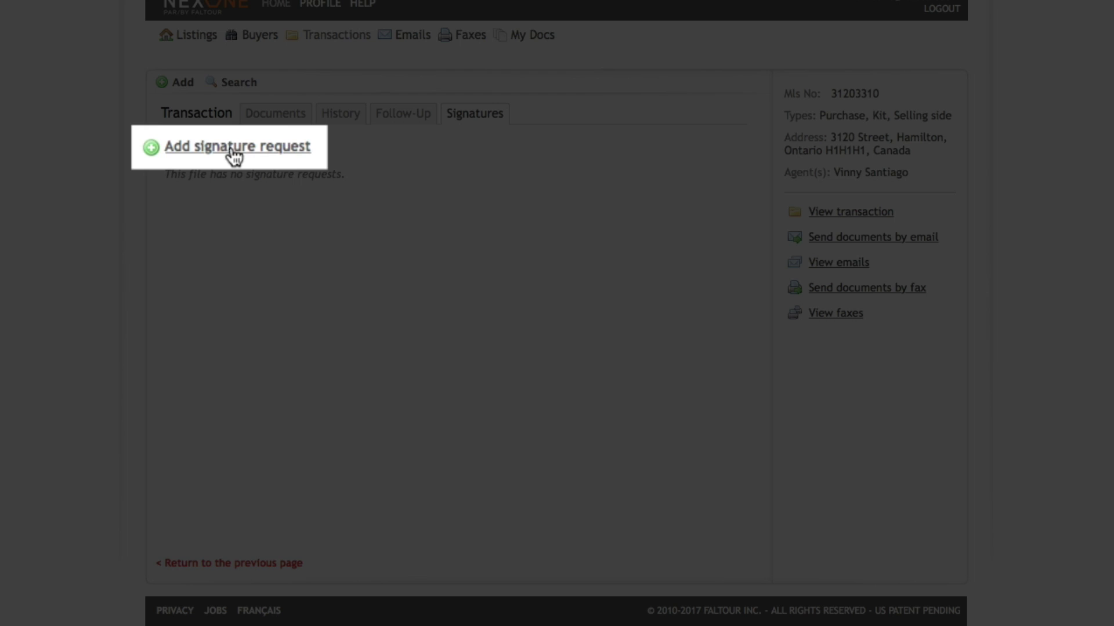
{"action": "left_click", "coordinate": [233, 150]}
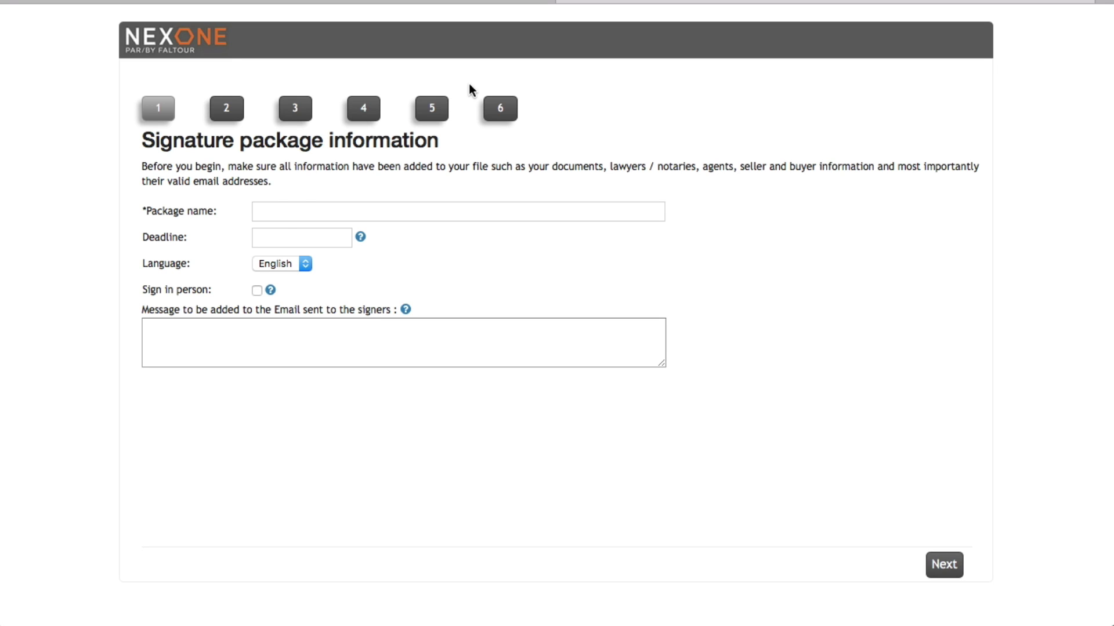
Name the package 'APS+ Fintrac - 3120 Street' and add the message 'Please sign before 10:00Pm.'
{"action": "left_click", "coordinate": [279, 217]}
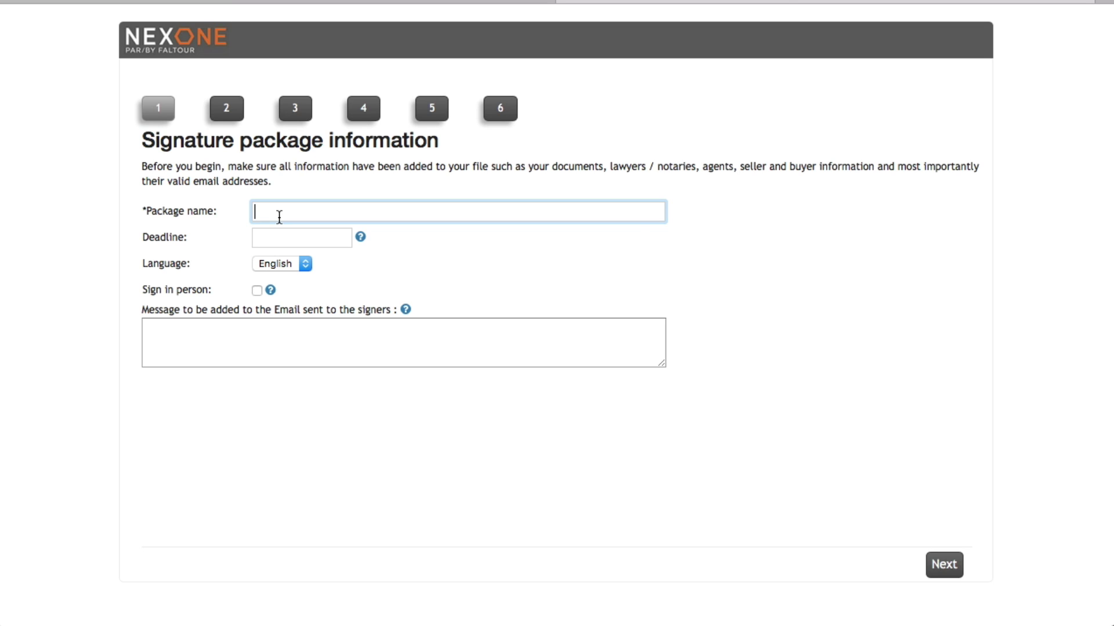
{"action": "type", "text": "APS"}
{"action": "type", "text": "+ Fin"}
{"action": "type", "text": "trac"}
{"action": "type", "text": " -"}
{"action": "type", "text": " 3120 Stre"}
{"action": "type", "text": "et"}
{"action": "left_click", "coordinate": [185, 345]}
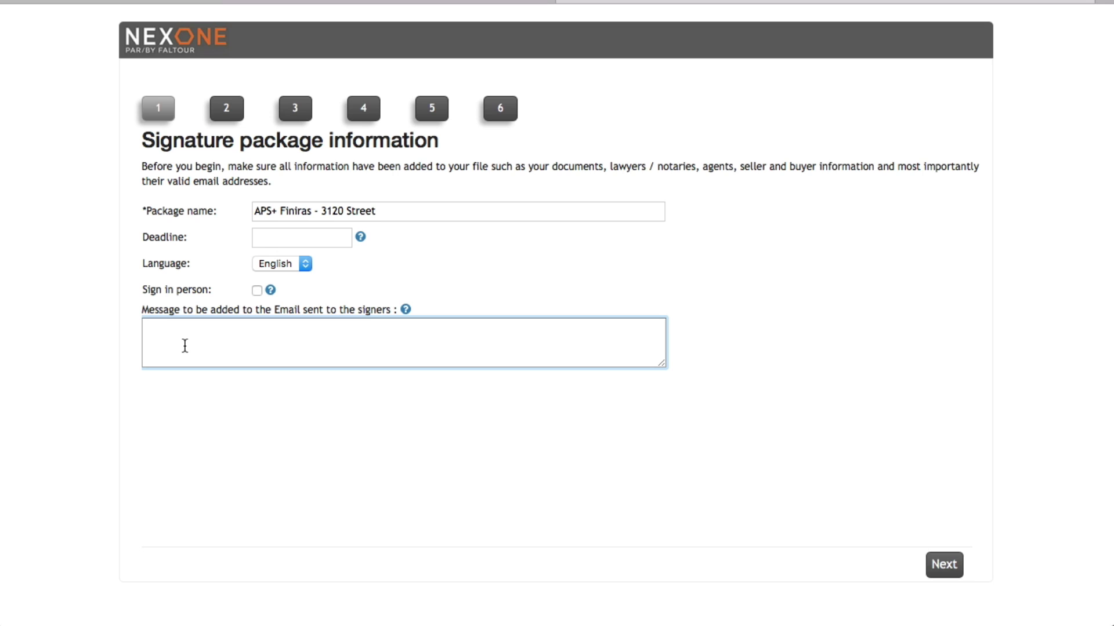
{"action": "type", "text": "Ples"}
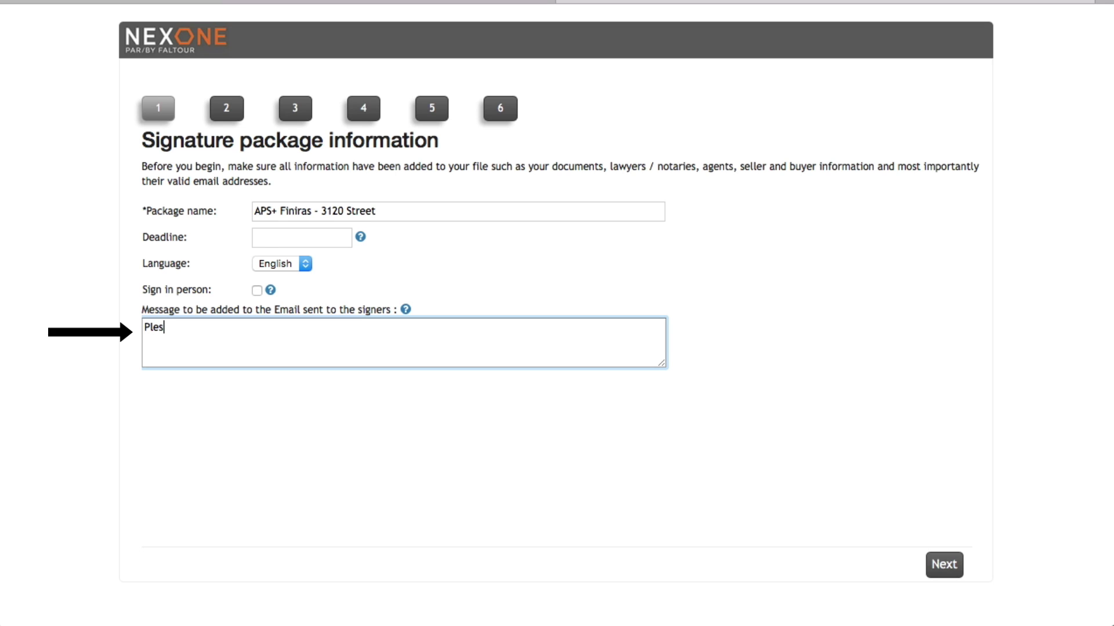
{"action": "key", "text": "BackSpace"}
{"action": "type", "text": "ase sign before "}
{"action": "type", "text": "10:00Pm."}
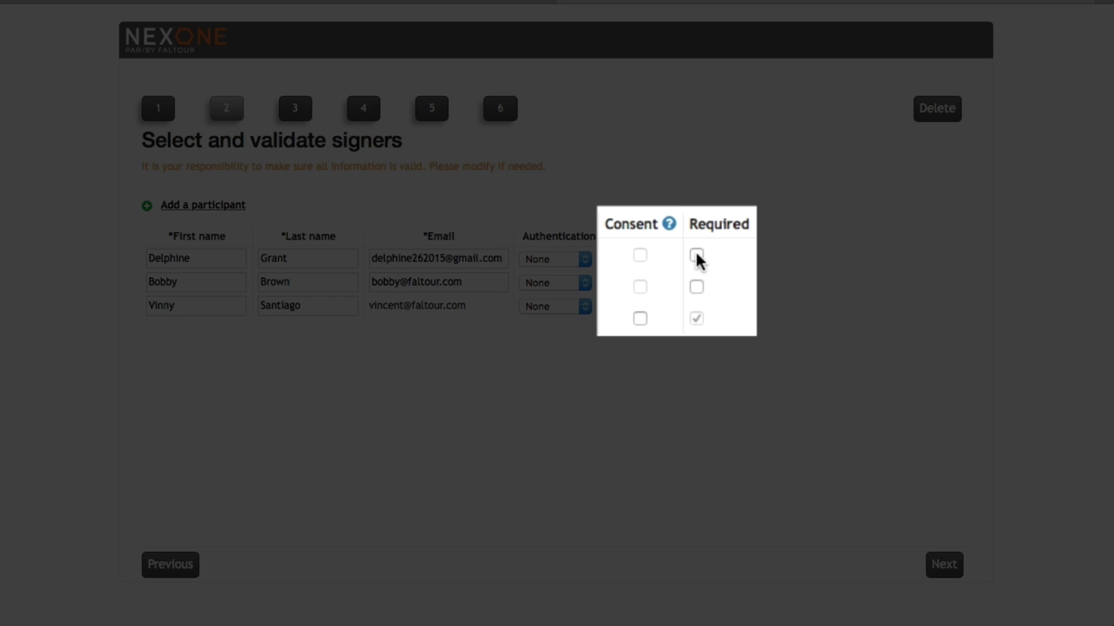
Mark the first and second signers as required, then check the first signer's authentication options
{"action": "left_click", "coordinate": [696, 255]}
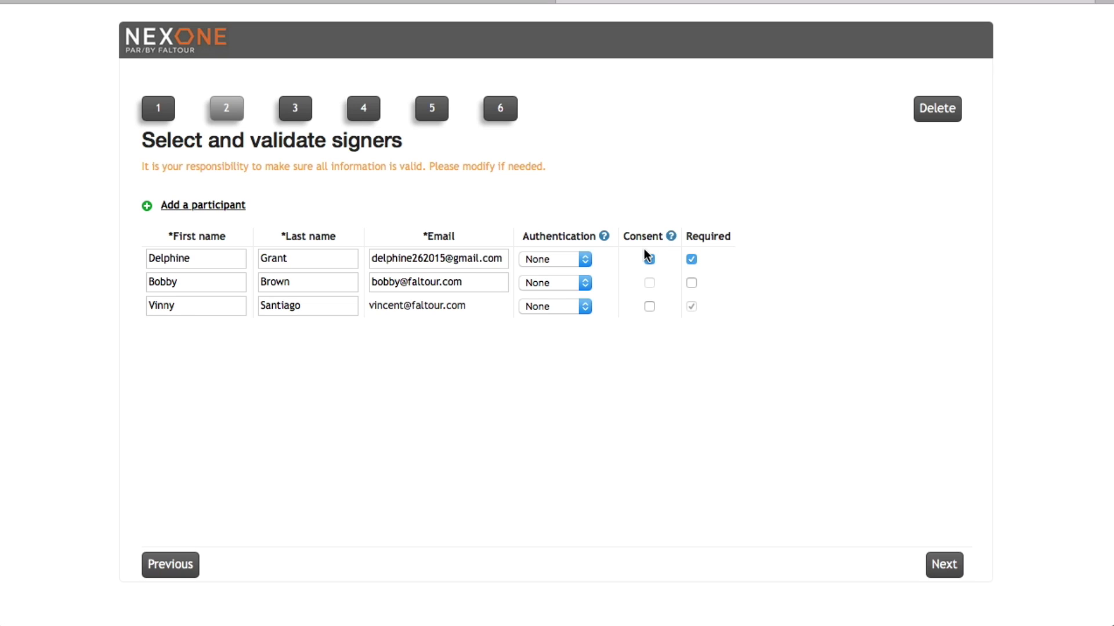
{"action": "left_click", "coordinate": [691, 283]}
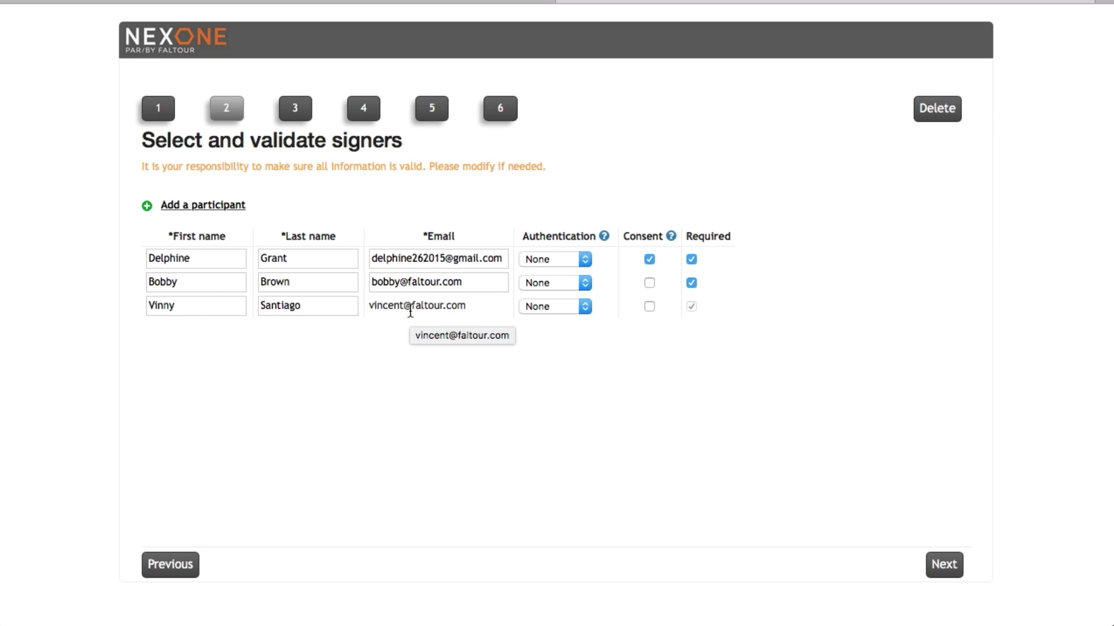
{"action": "left_click", "coordinate": [584, 259]}
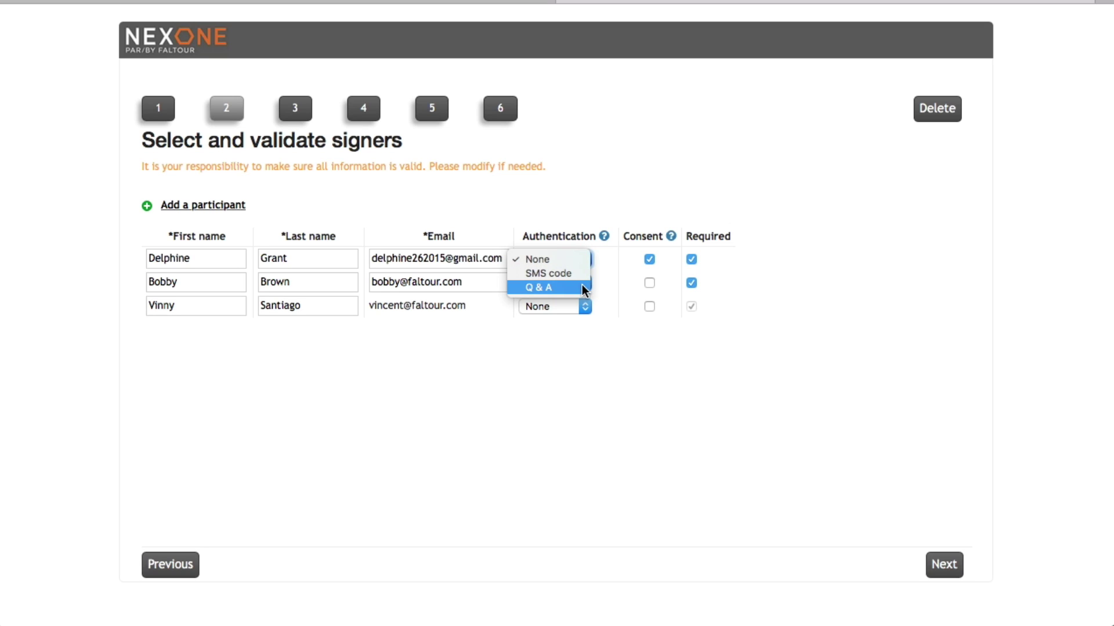
Keep authentication at None and go to step 3, Select documents
{"action": "left_click", "coordinate": [597, 196]}
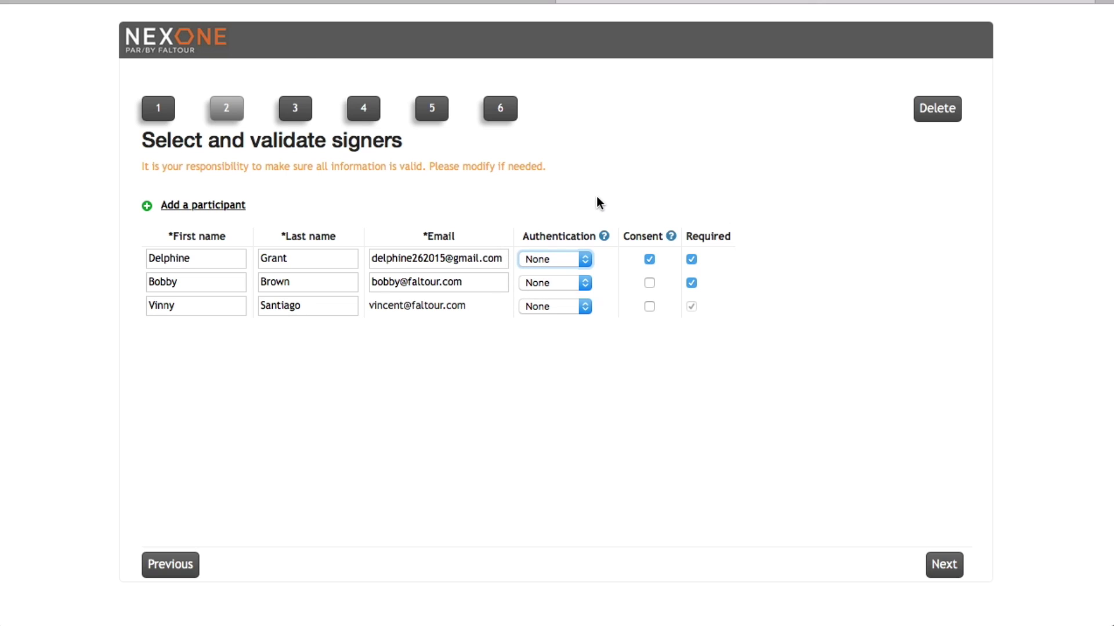
{"action": "left_click", "coordinate": [292, 112]}
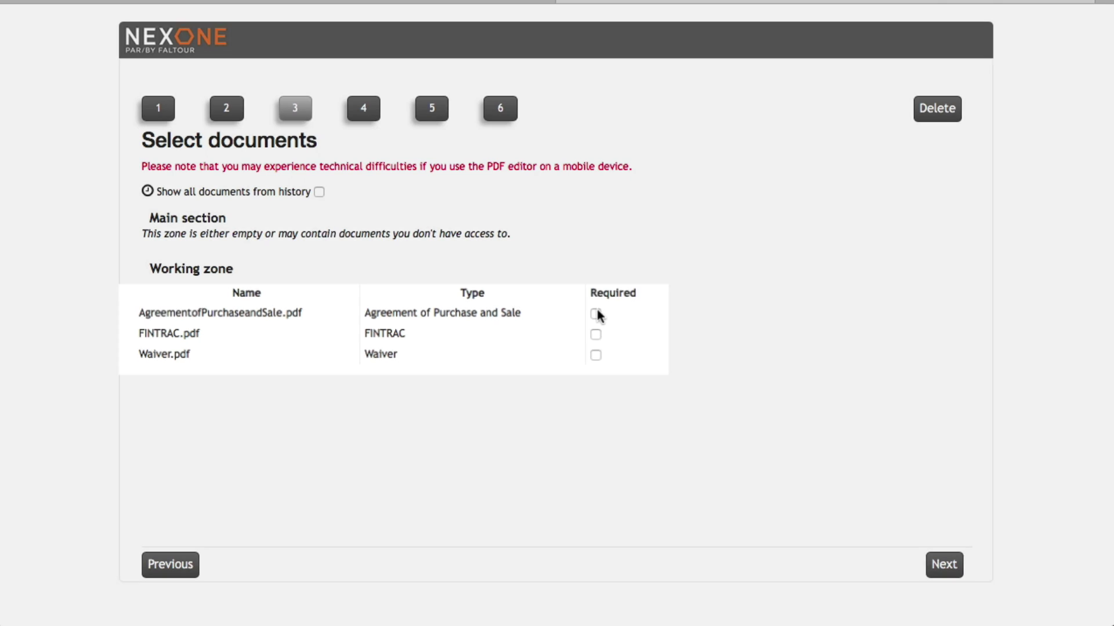
Mark AgreementofPurchaseandSale.pdf and FINTRAC.pdf as required and open the Agreement in the PDF editor
{"action": "left_click", "coordinate": [589, 314]}
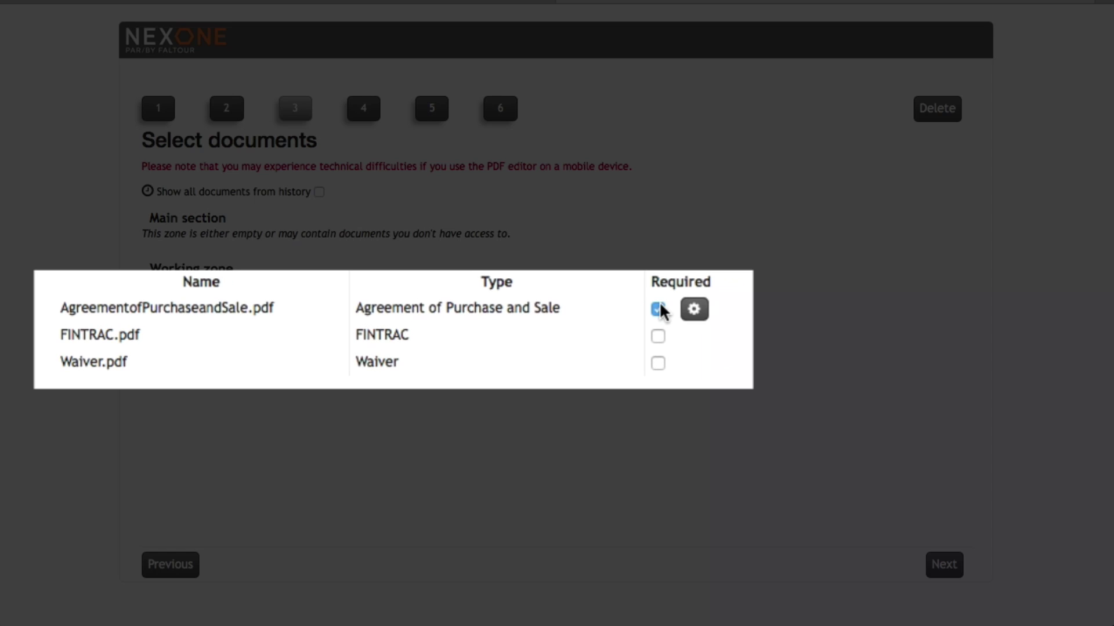
{"action": "left_click", "coordinate": [659, 337]}
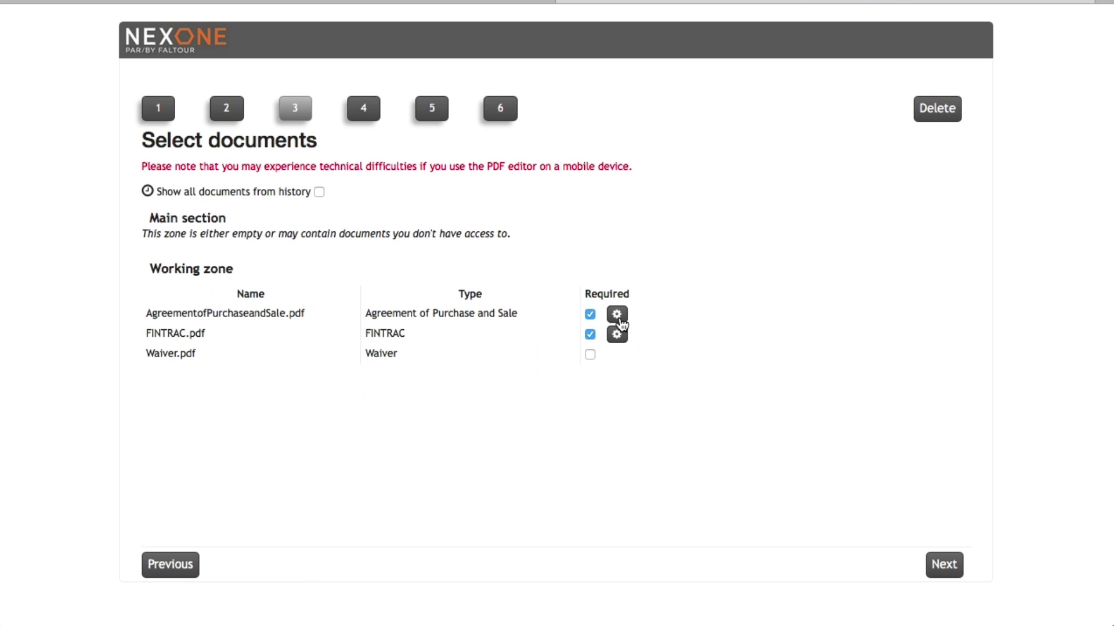
{"action": "left_click", "coordinate": [618, 318]}
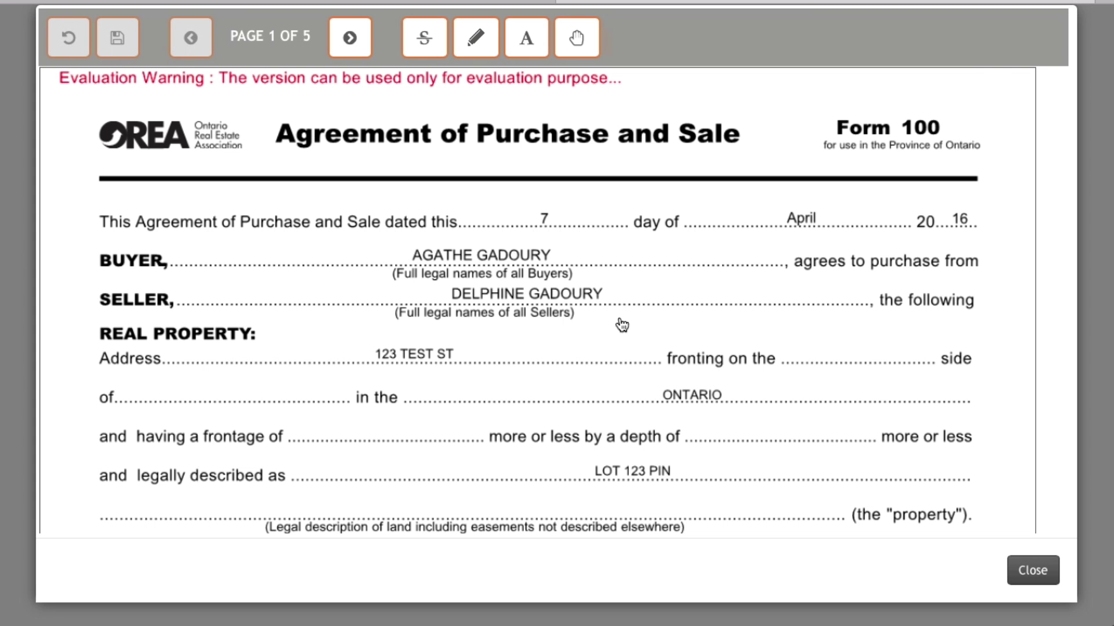
Strike through the 625,000 purchase price using the thinnest strikethrough line
{"action": "scroll", "coordinate": [622, 325], "scroll_direction": "down", "scroll_amount": 5}
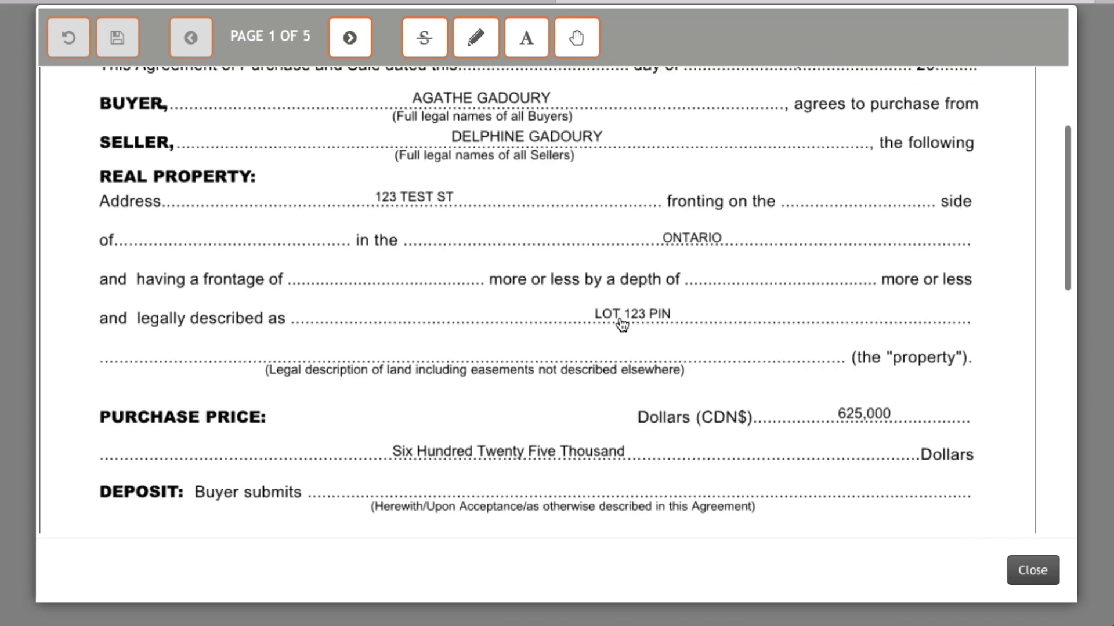
{"action": "scroll", "coordinate": [622, 325], "scroll_direction": "down", "scroll_amount": 1}
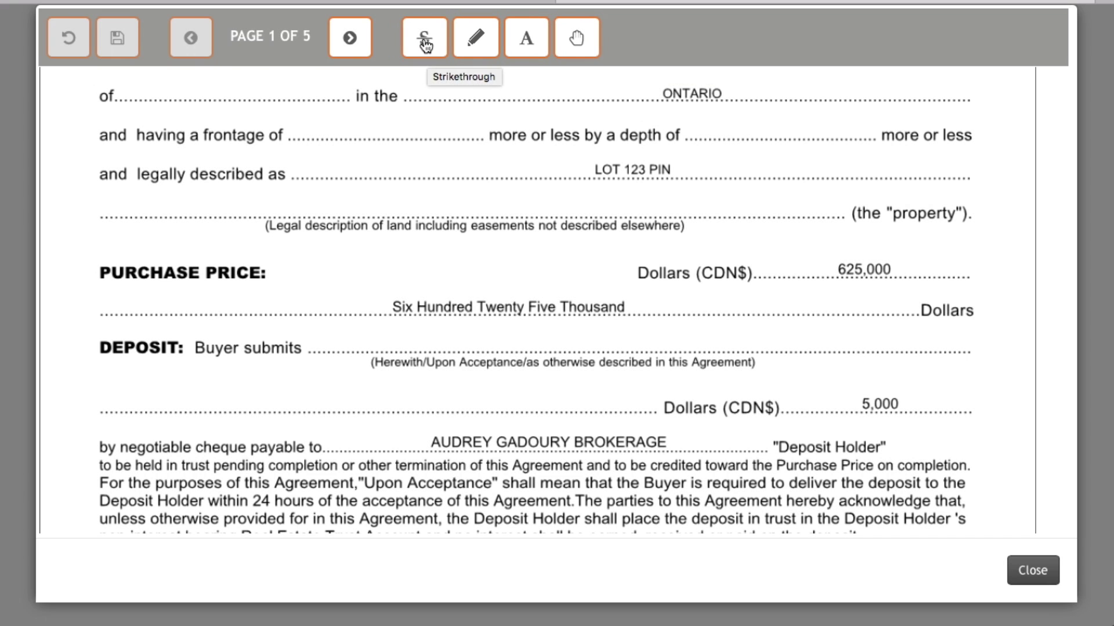
{"action": "left_click", "coordinate": [424, 36]}
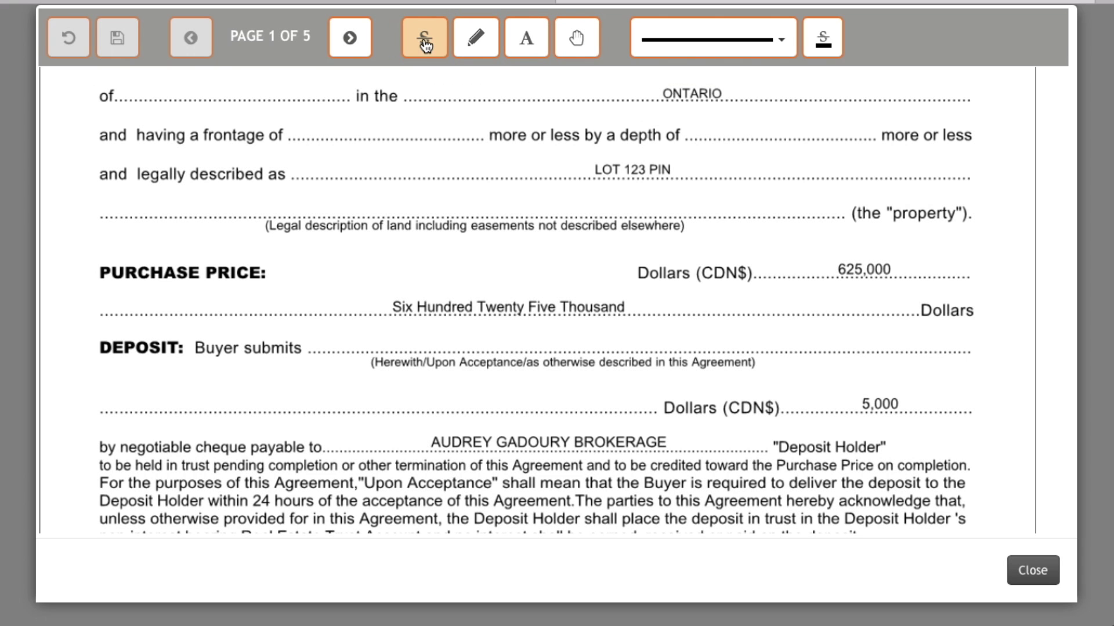
{"action": "left_click", "coordinate": [786, 43]}
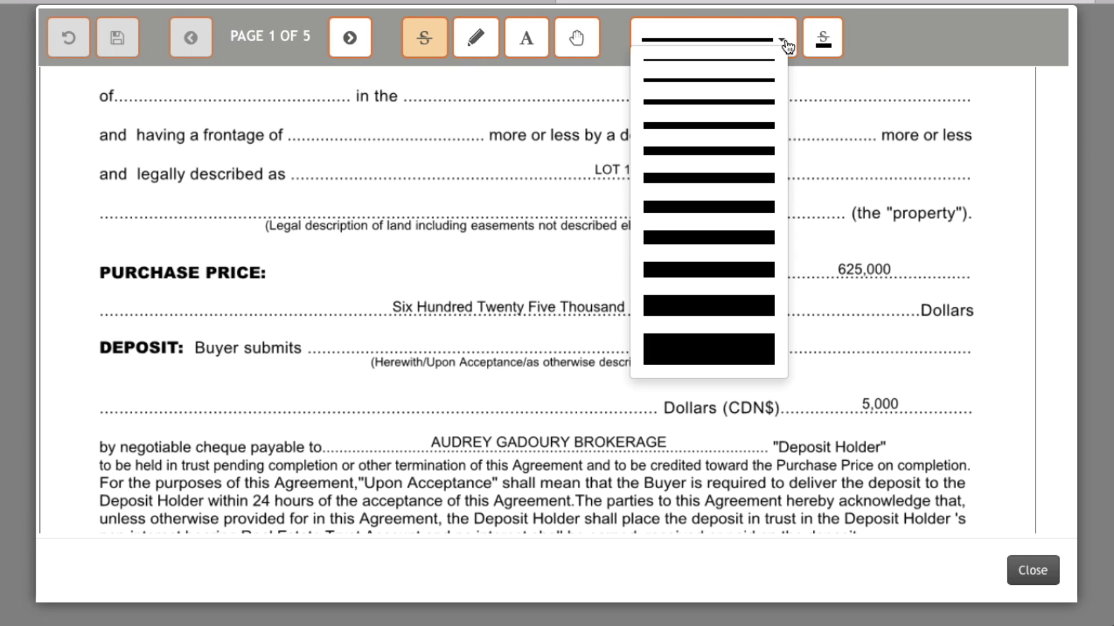
{"action": "left_click", "coordinate": [766, 60]}
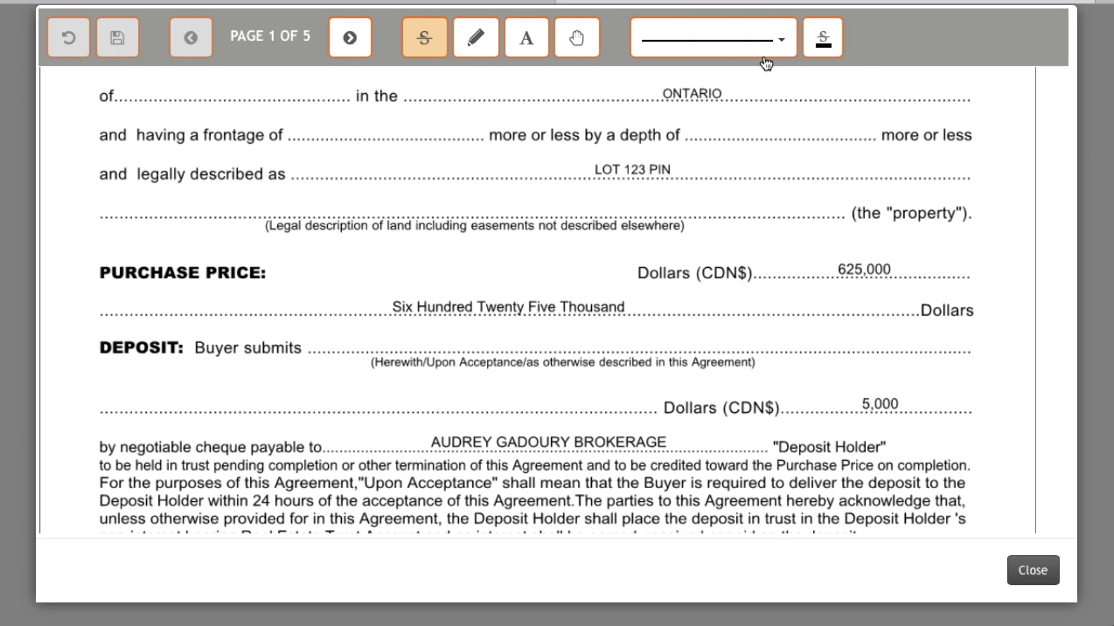
{"action": "left_click", "coordinate": [836, 270]}
{"action": "left_click_drag", "start_coordinate": [836, 270], "coordinate": [915, 270]}
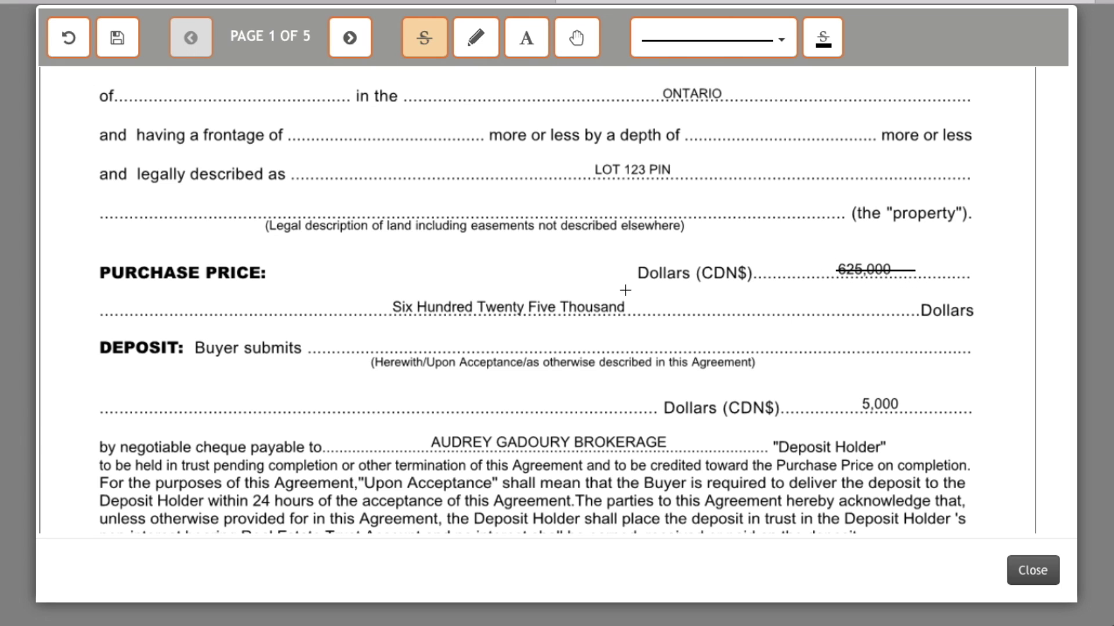
Strike through 'Six Hundred Twenty Five Thousand' and reposition the line onto those words
{"action": "left_click_drag", "start_coordinate": [388, 298], "coordinate": [629, 306]}
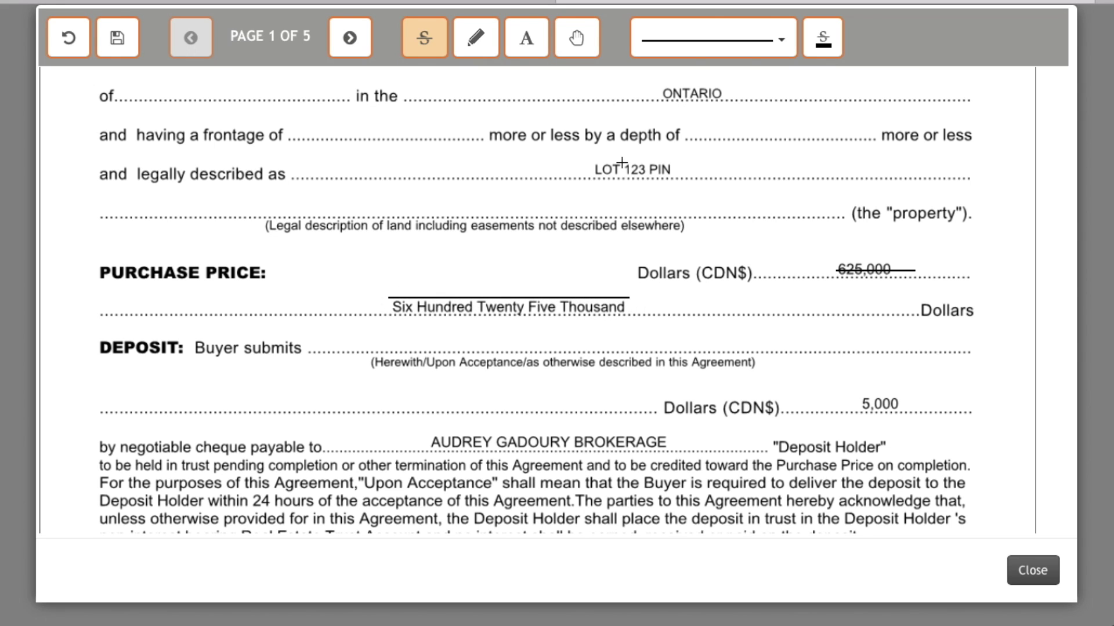
{"action": "left_click", "coordinate": [575, 50]}
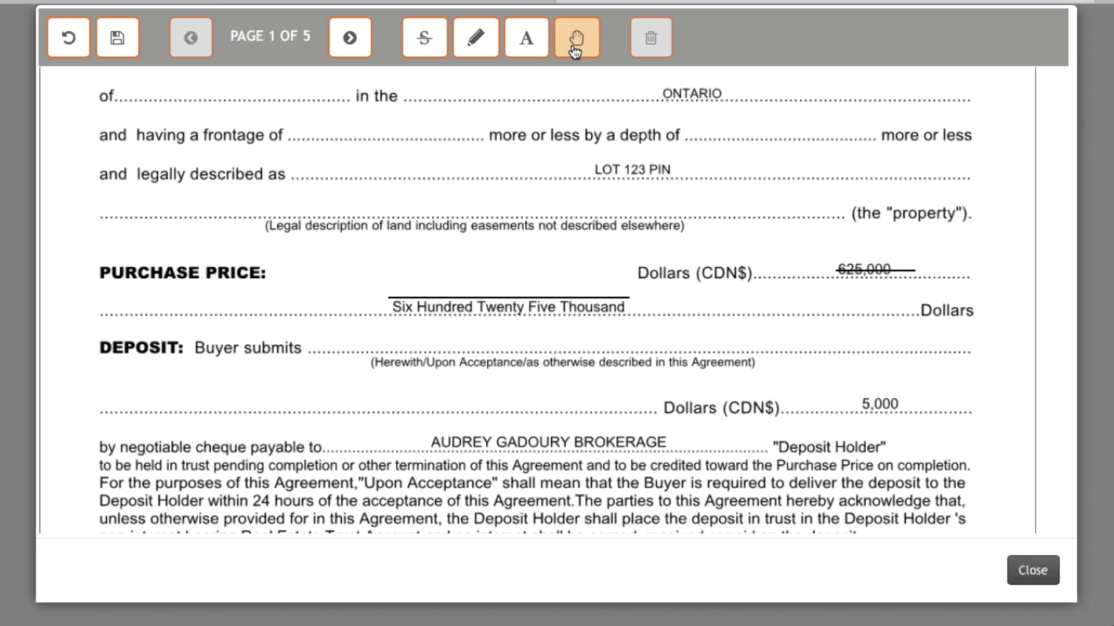
{"action": "left_click", "coordinate": [518, 300]}
{"action": "left_click_drag", "start_coordinate": [518, 300], "coordinate": [519, 313]}
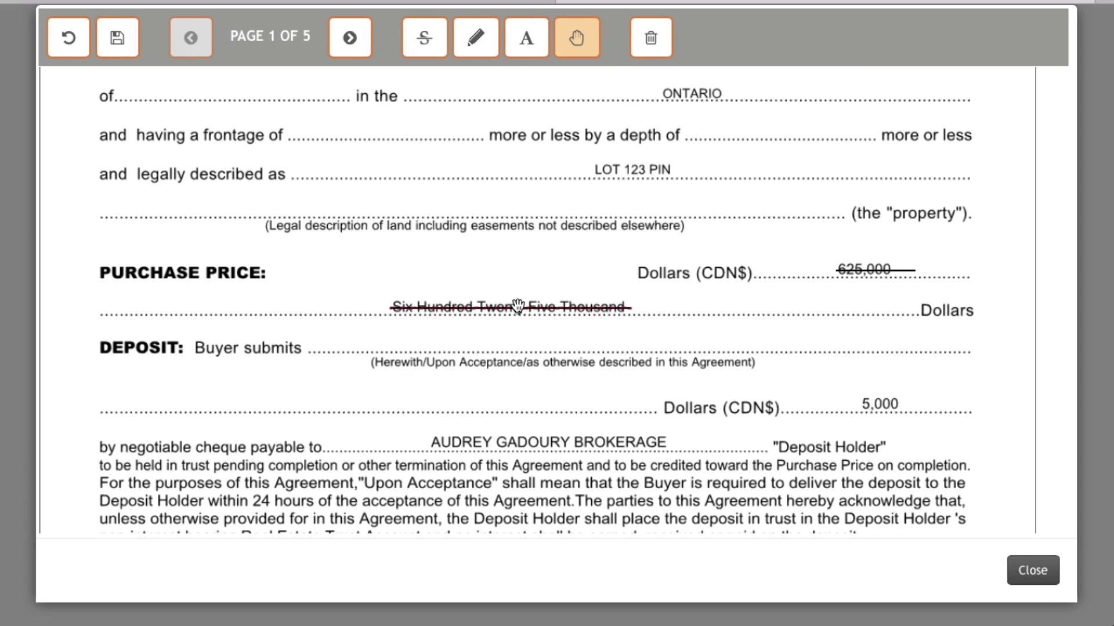
Highlight the purchase price line in yellow
{"action": "left_click", "coordinate": [526, 253]}
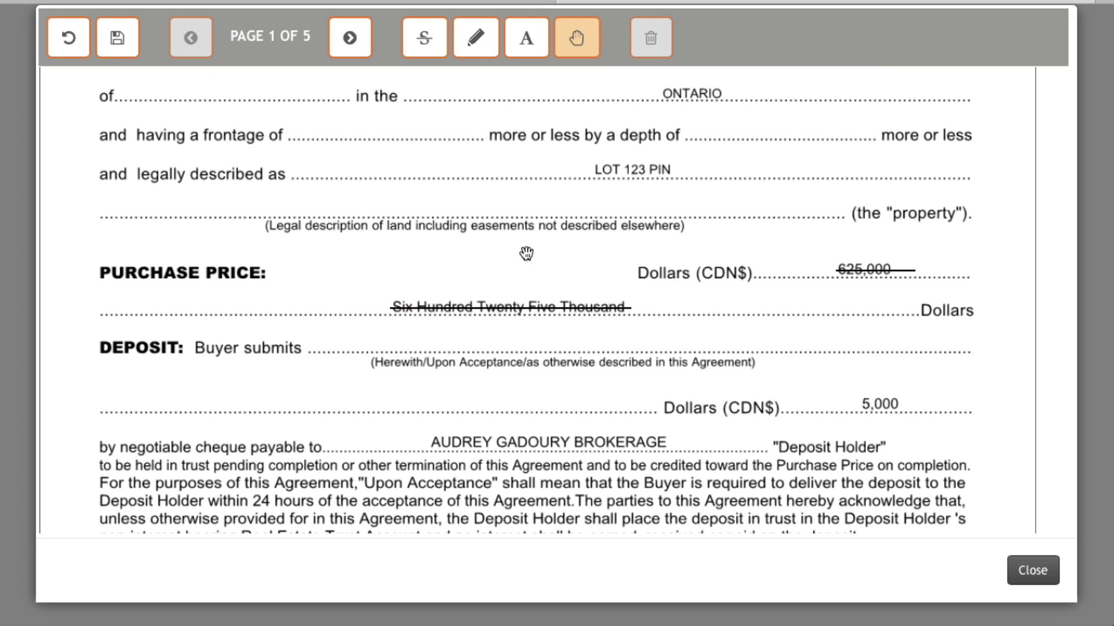
{"action": "left_click", "coordinate": [477, 41]}
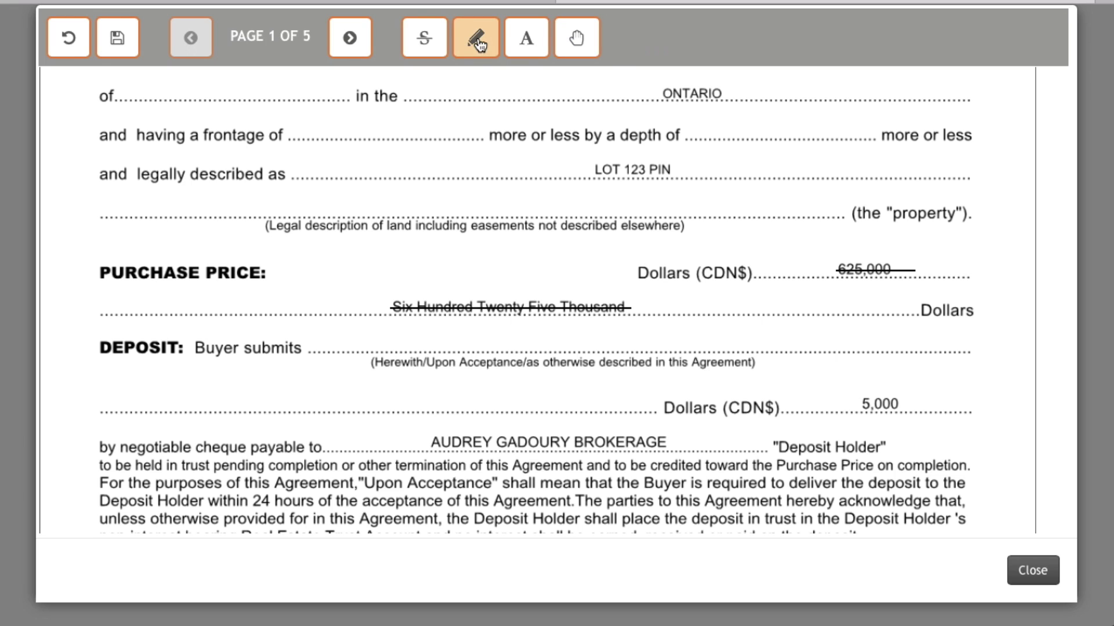
{"action": "left_click_drag", "start_coordinate": [638, 261], "coordinate": [904, 275]}
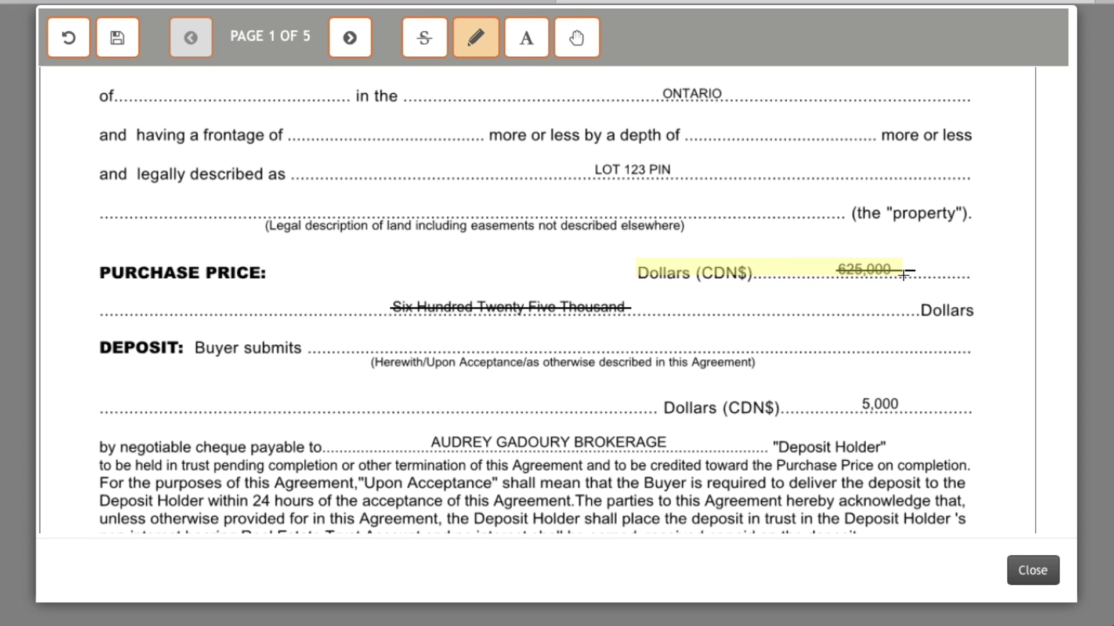
Add the text '615, 000' in Arial beside the struck 625,000
{"action": "left_click", "coordinate": [537, 46]}
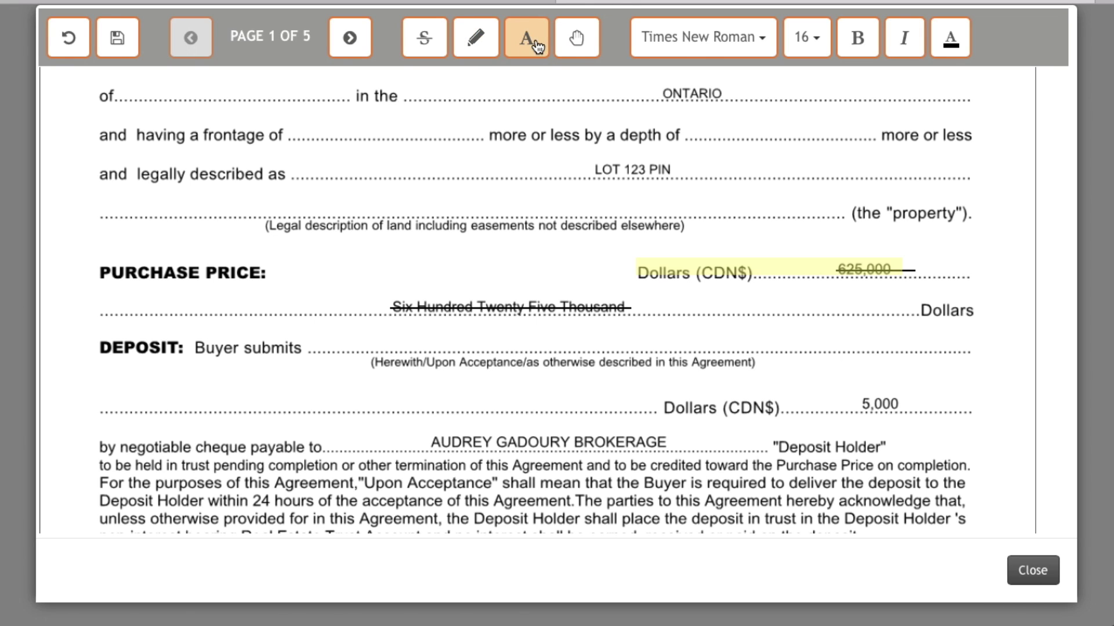
{"action": "left_click", "coordinate": [760, 42]}
{"action": "left_click", "coordinate": [690, 60]}
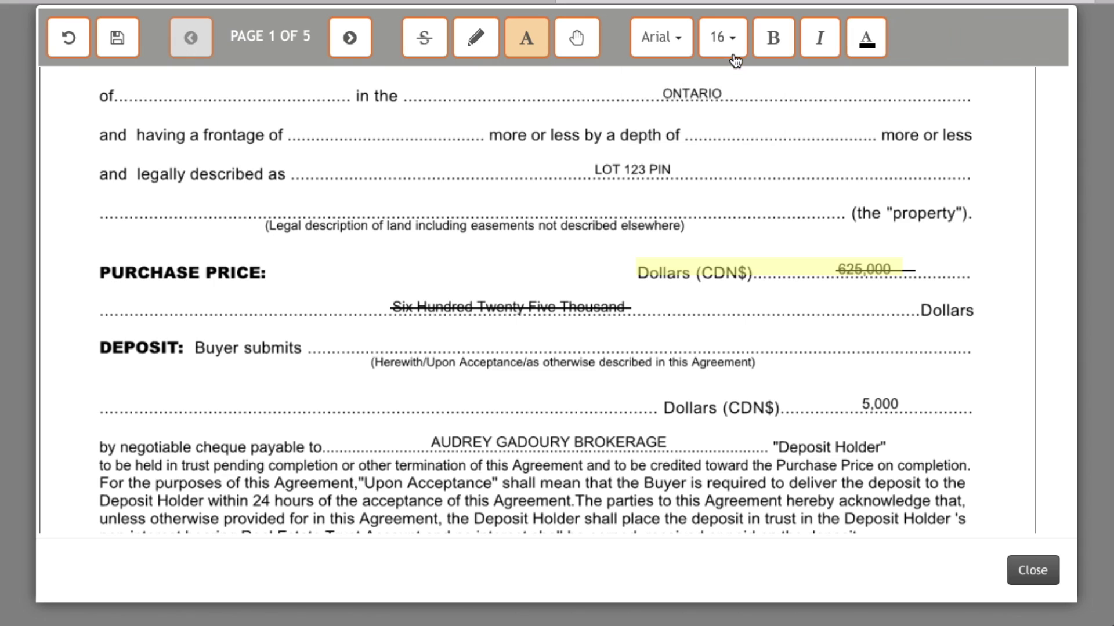
{"action": "left_click", "coordinate": [928, 271]}
{"action": "type", "text": "6"}
{"action": "type", "text": "15, 00"}
{"action": "type", "text": "0"}
{"action": "left_click", "coordinate": [937, 189]}
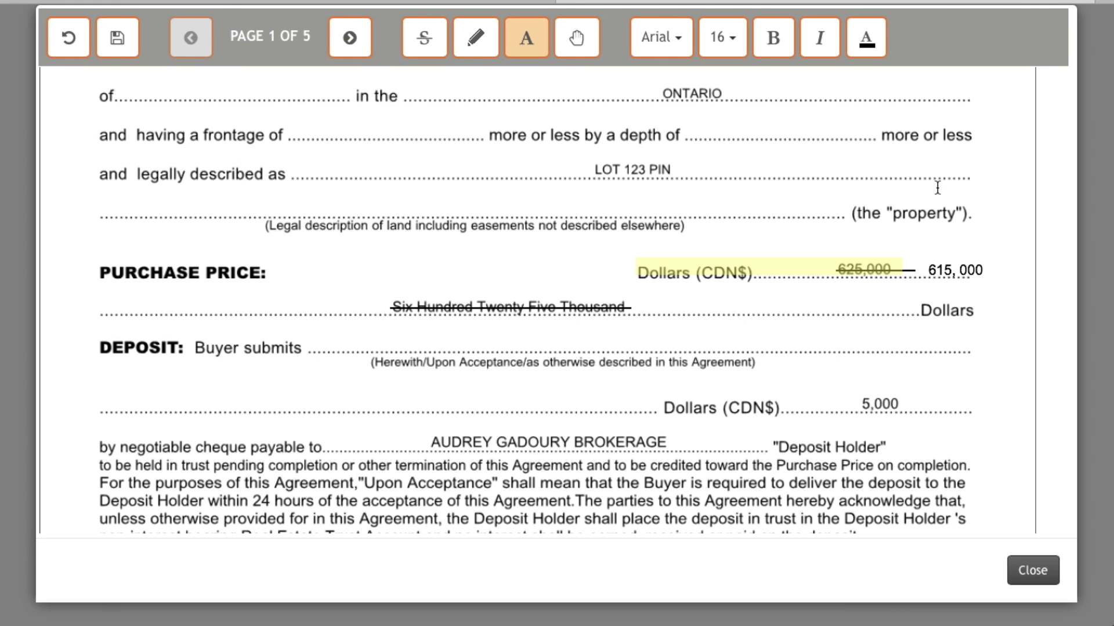
Save the Agreement edits, confirm, and close the PDF editor
{"action": "left_click", "coordinate": [118, 39]}
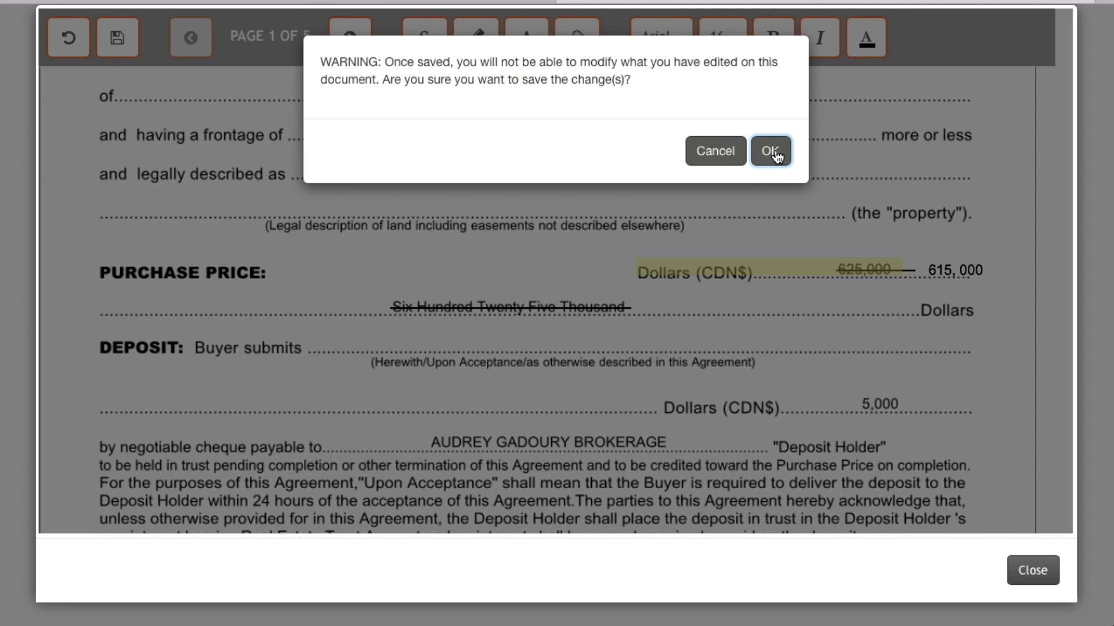
{"action": "left_click", "coordinate": [770, 152]}
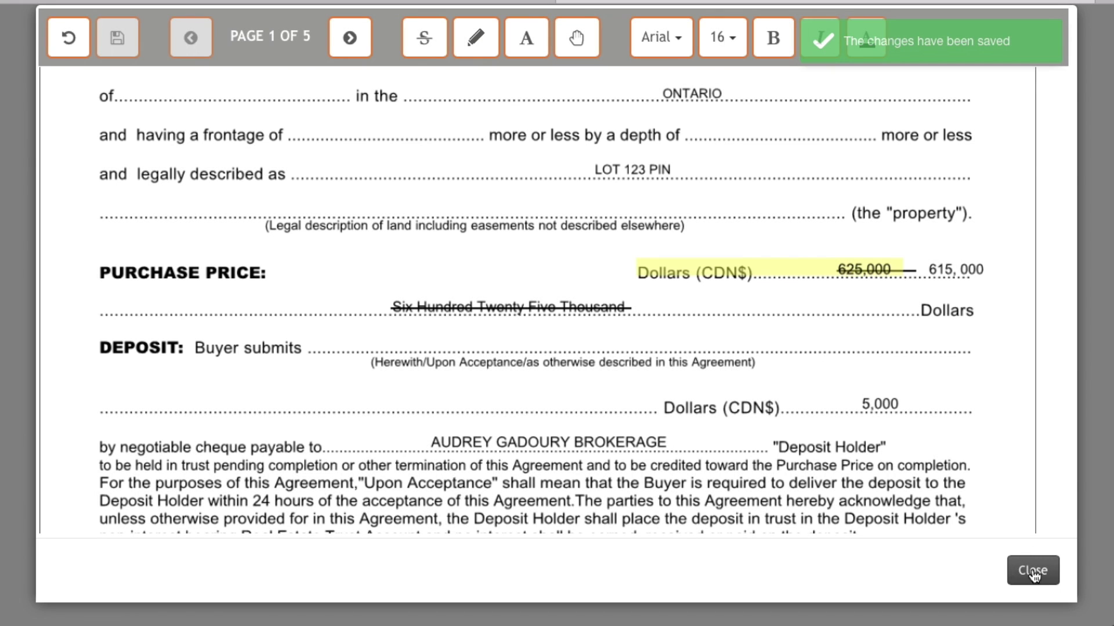
{"action": "left_click", "coordinate": [1022, 573]}
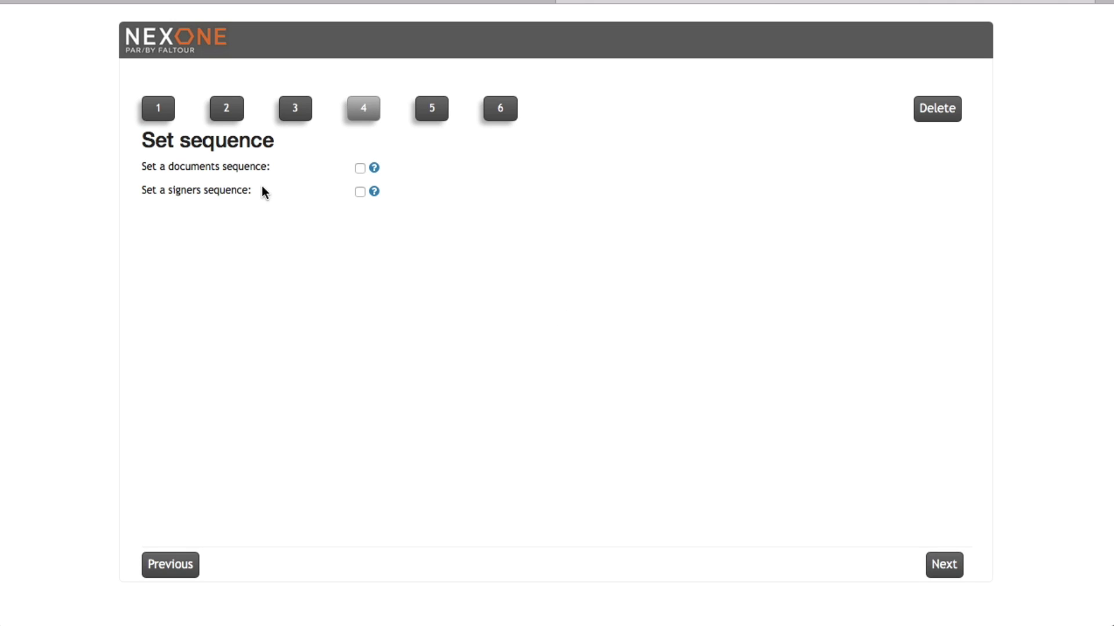
Enforce document and signer order, put FINTRAC first, and move the second signer to last
{"action": "left_click", "coordinate": [360, 169]}
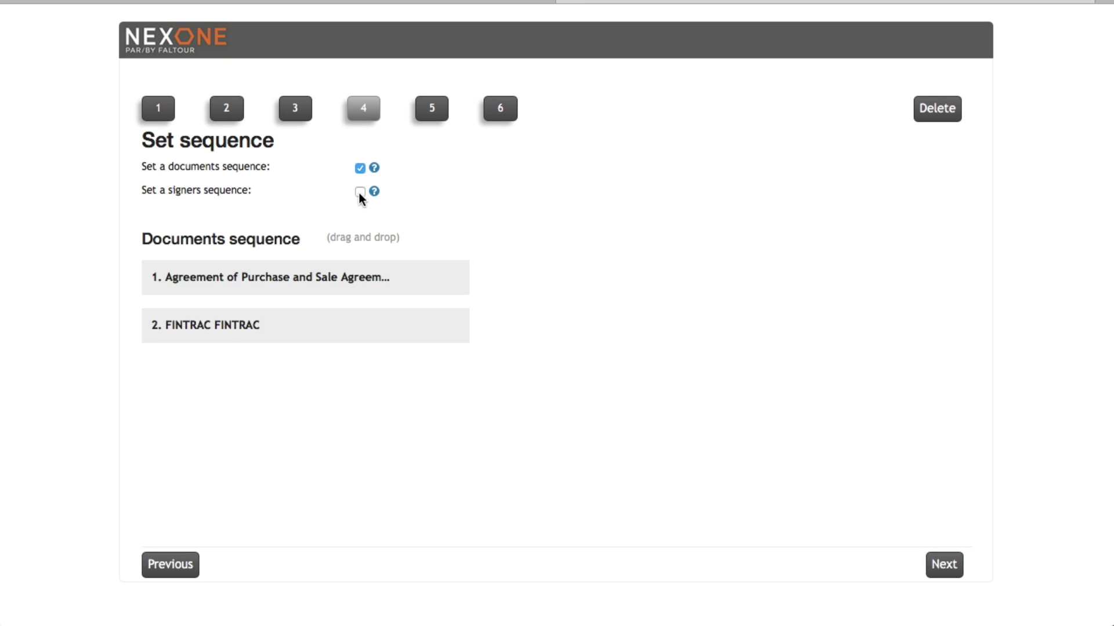
{"action": "left_click", "coordinate": [360, 192]}
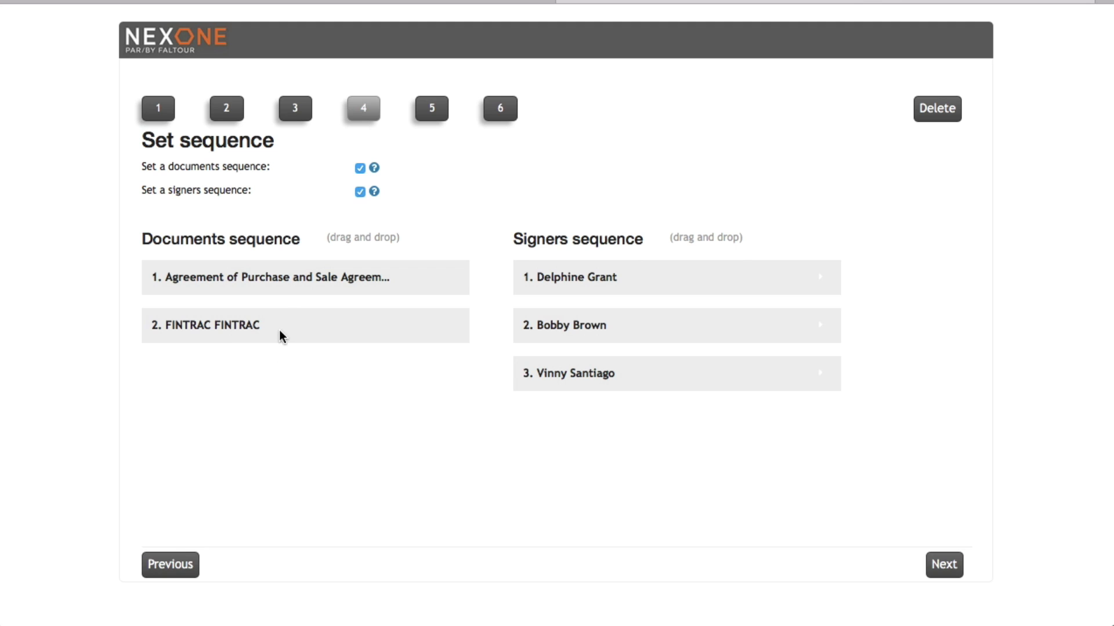
{"action": "left_click_drag", "start_coordinate": [280, 329], "coordinate": [287, 273]}
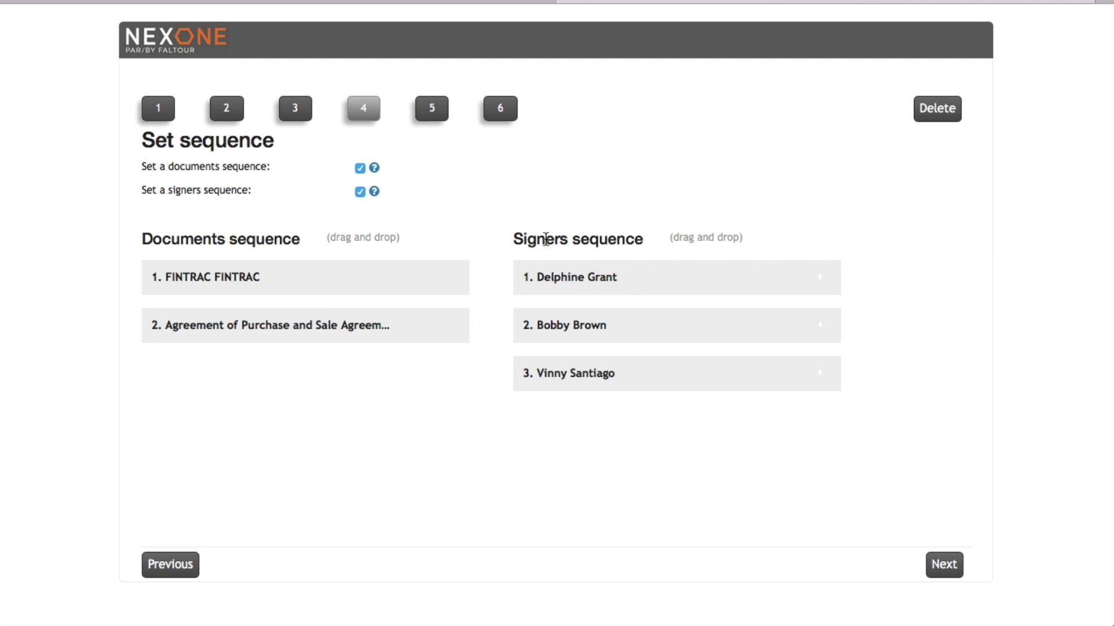
{"action": "left_click", "coordinate": [570, 332]}
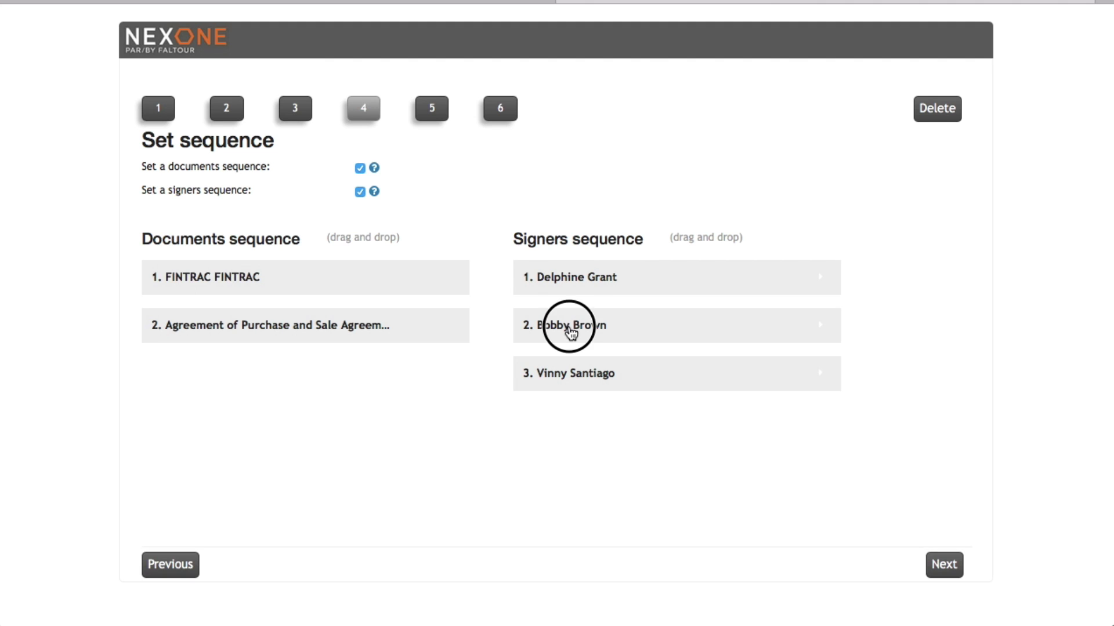
{"action": "left_click_drag", "start_coordinate": [570, 333], "coordinate": [573, 386]}
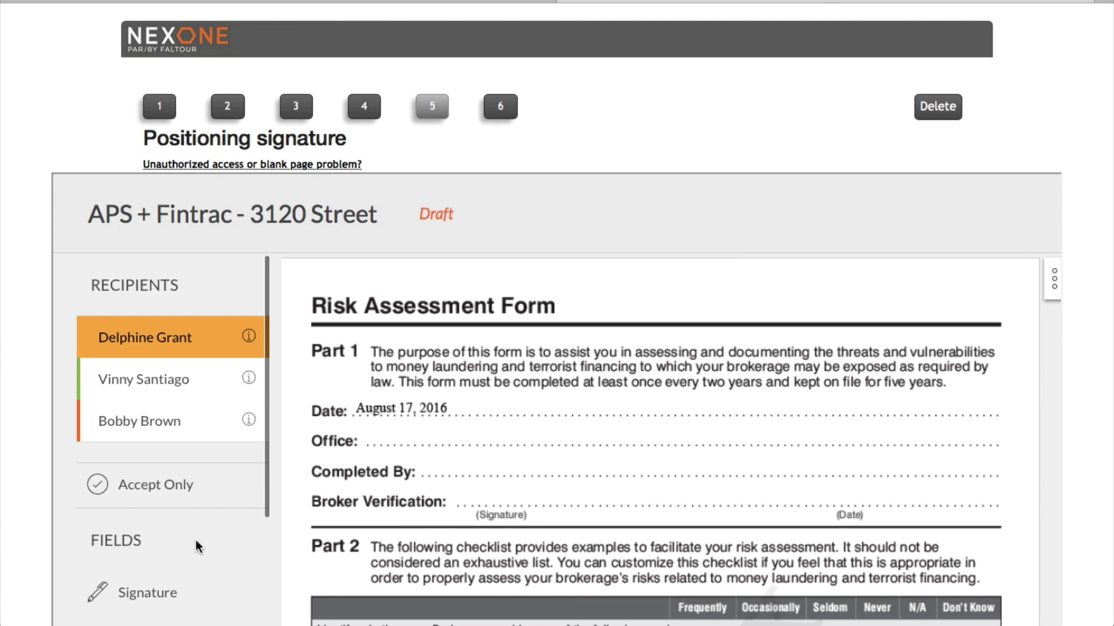
Place the first signer's Click-to-Sign field on the Broker Verification line, resized to fit
{"action": "scroll", "coordinate": [196, 541], "scroll_direction": "down", "scroll_amount": 3}
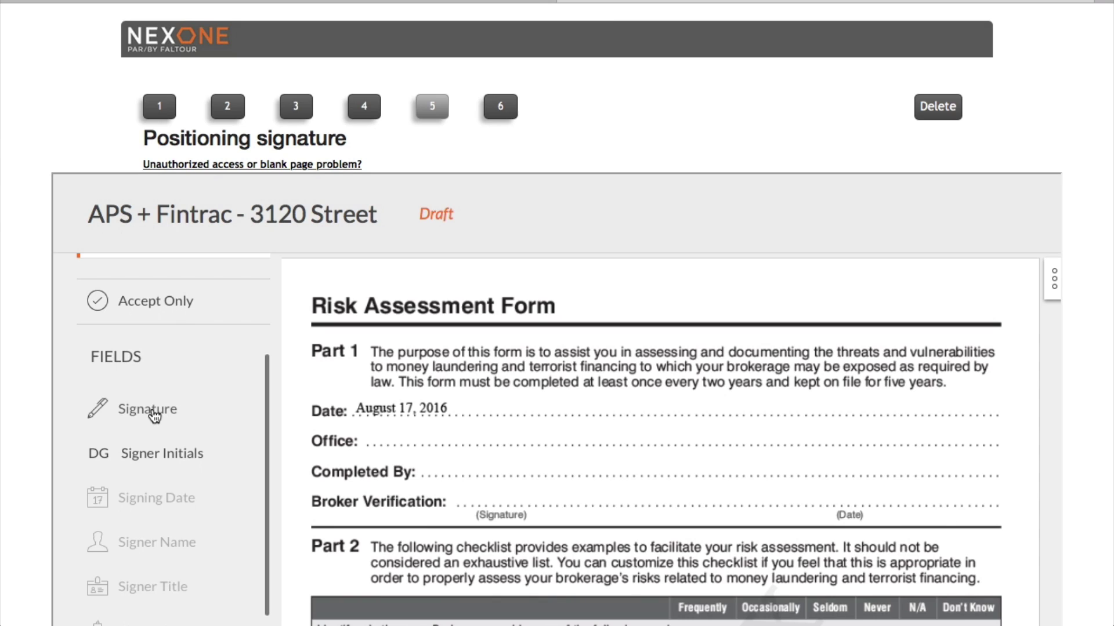
{"action": "left_click", "coordinate": [154, 416]}
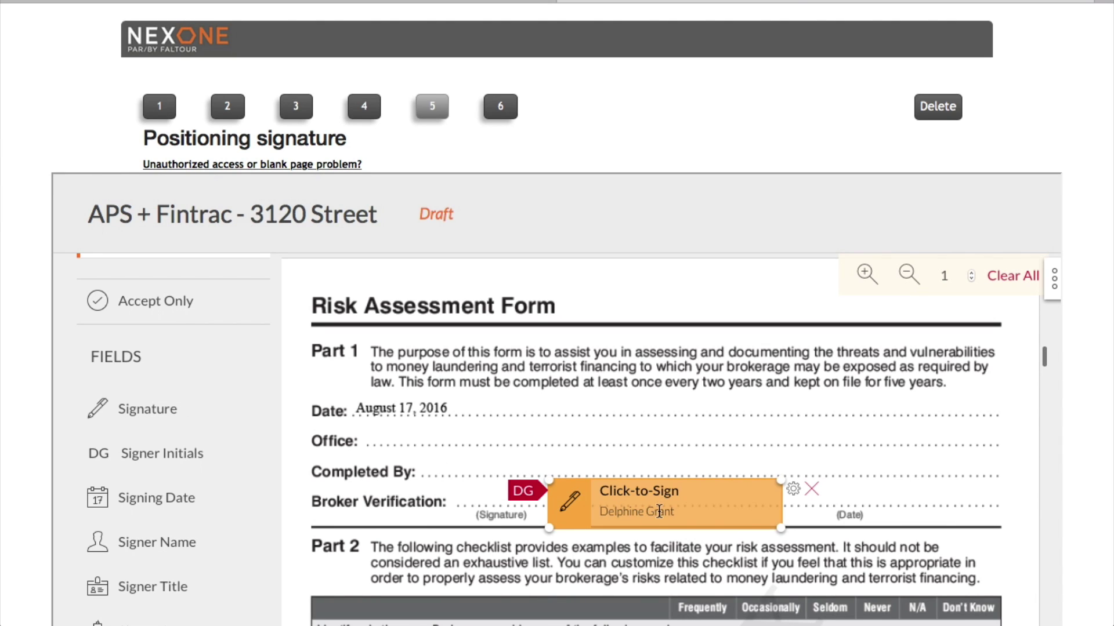
{"action": "mouse_move", "coordinate": [655, 502]}
{"action": "left_mouse_down"}
{"action": "mouse_move", "coordinate": [603, 471]}
{"action": "mouse_move", "coordinate": [565, 474]}
{"action": "left_mouse_up"}
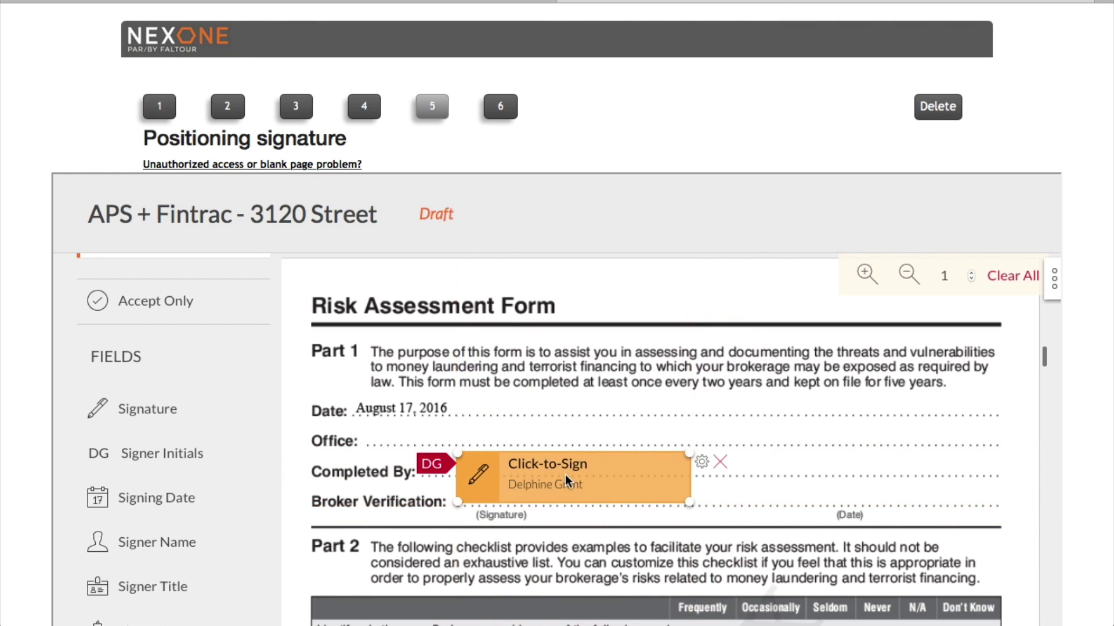
{"action": "left_click", "coordinate": [459, 452]}
{"action": "left_click_drag", "start_coordinate": [459, 452], "coordinate": [460, 474]}
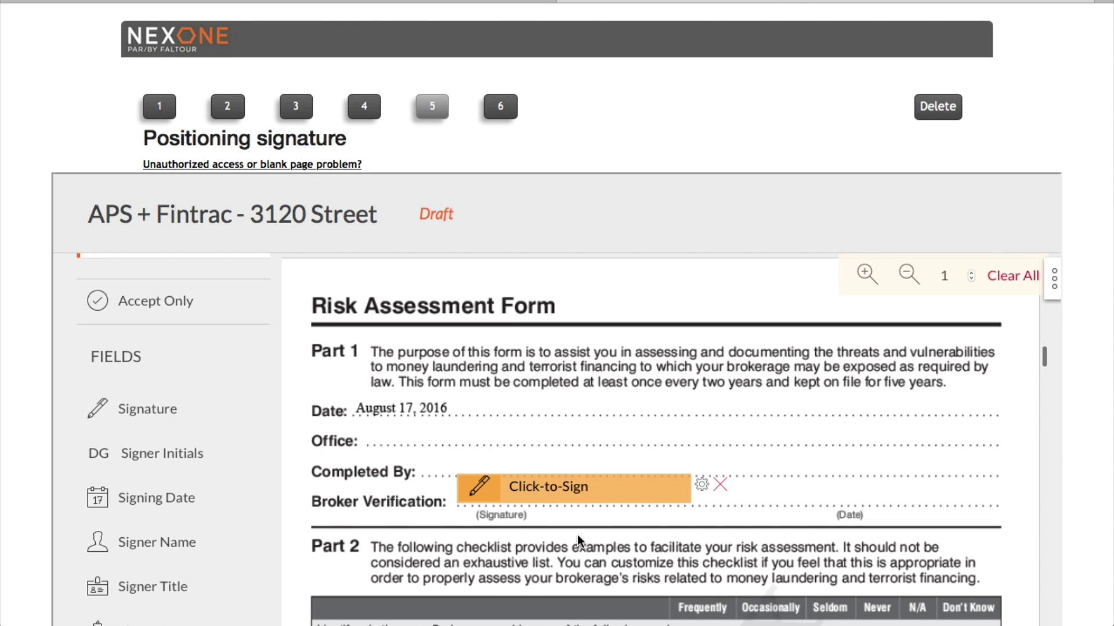
Jump to page 1 of the Agreement via page thumbnails and scroll to Purchase Price
{"action": "scroll", "coordinate": [577, 534], "scroll_direction": "down", "scroll_amount": 2}
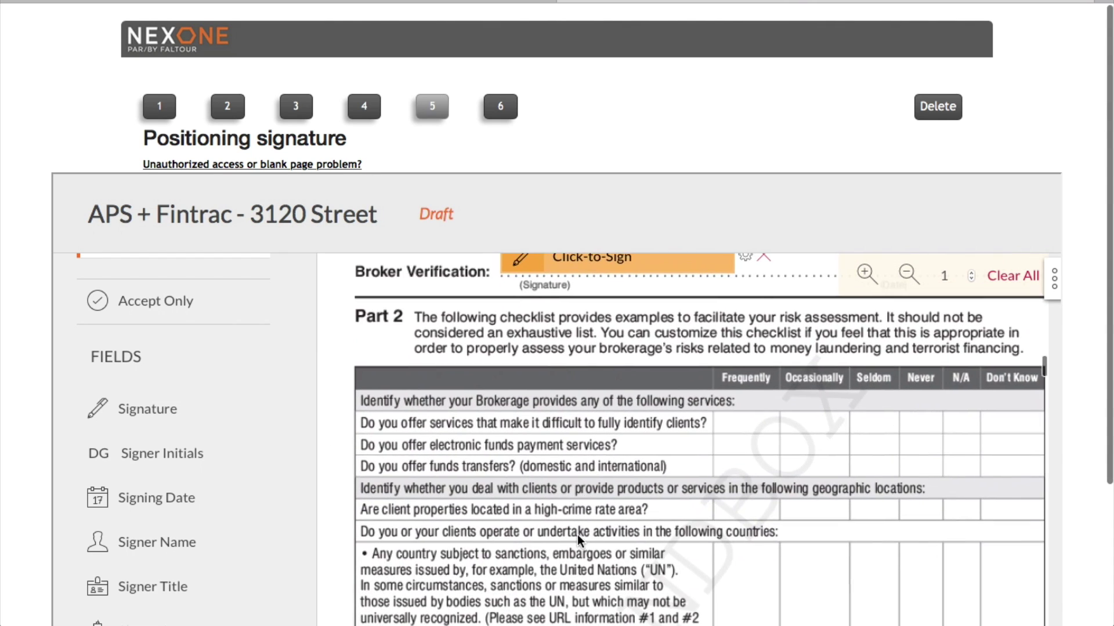
{"action": "scroll", "coordinate": [576, 535], "scroll_direction": "down", "scroll_amount": 10}
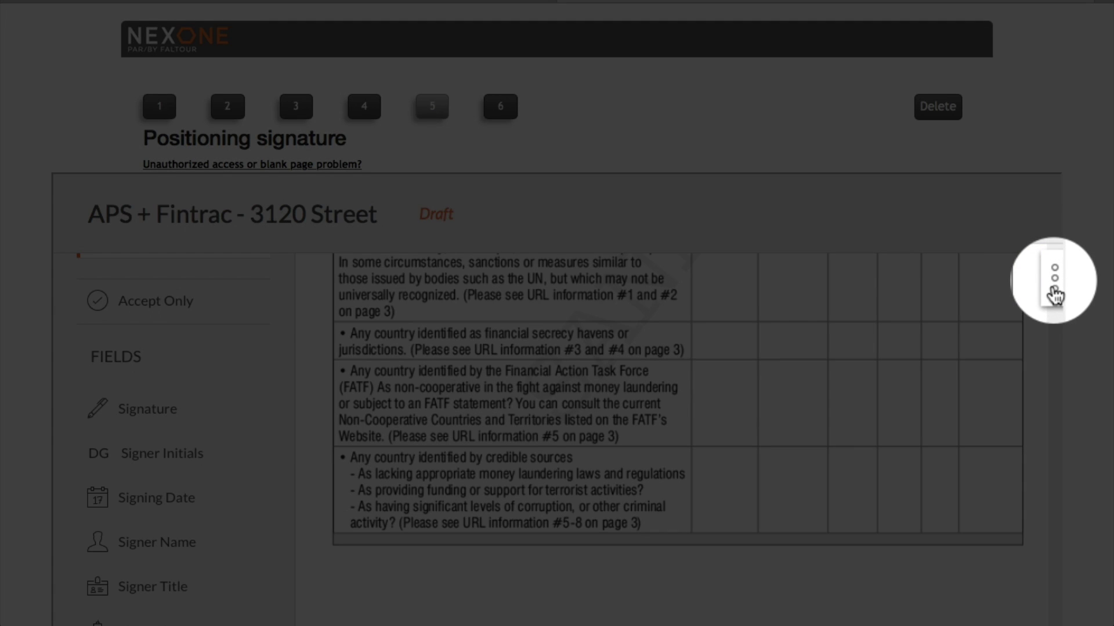
{"action": "left_click", "coordinate": [1054, 296]}
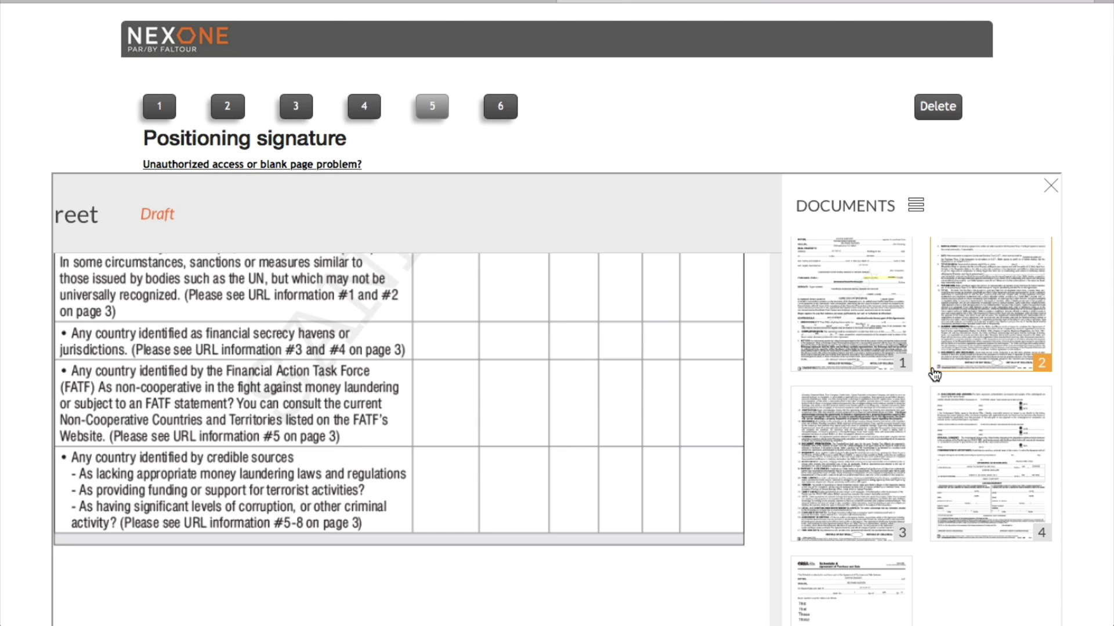
{"action": "left_click", "coordinate": [877, 305]}
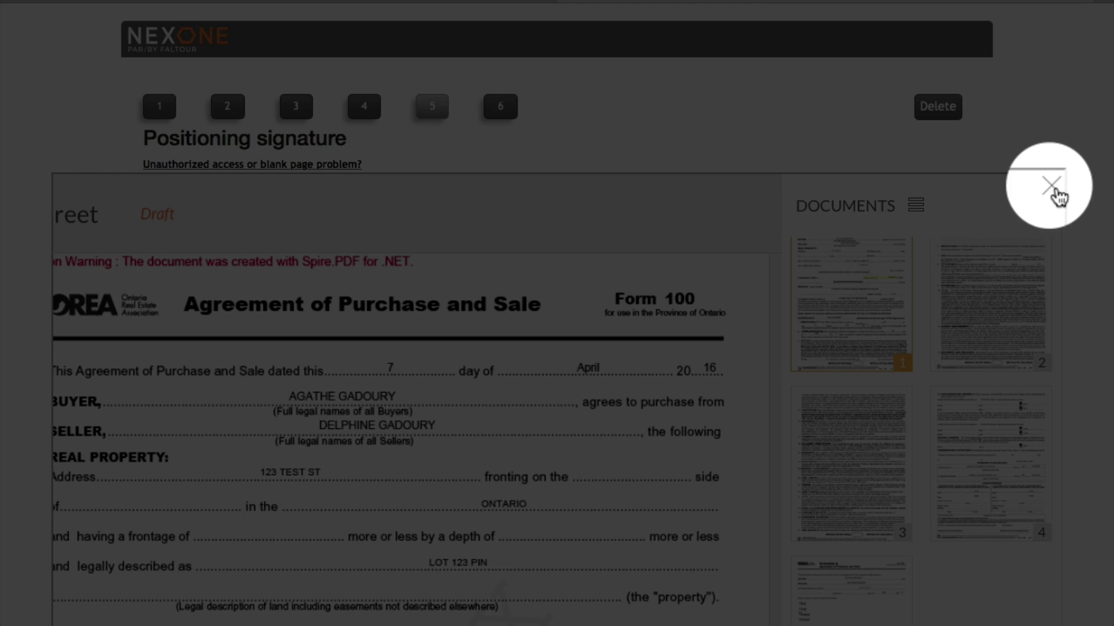
{"action": "left_click", "coordinate": [1052, 186]}
{"action": "scroll", "coordinate": [732, 373], "scroll_direction": "down", "scroll_amount": 5}
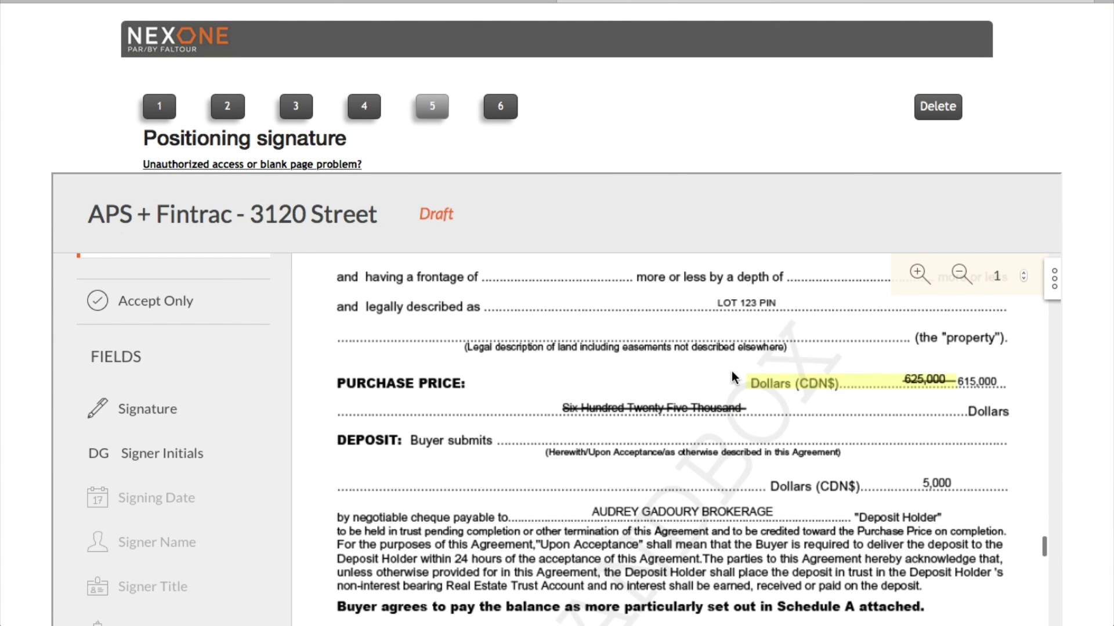
{"action": "scroll", "coordinate": [732, 375], "scroll_direction": "right", "scroll_amount": 3}
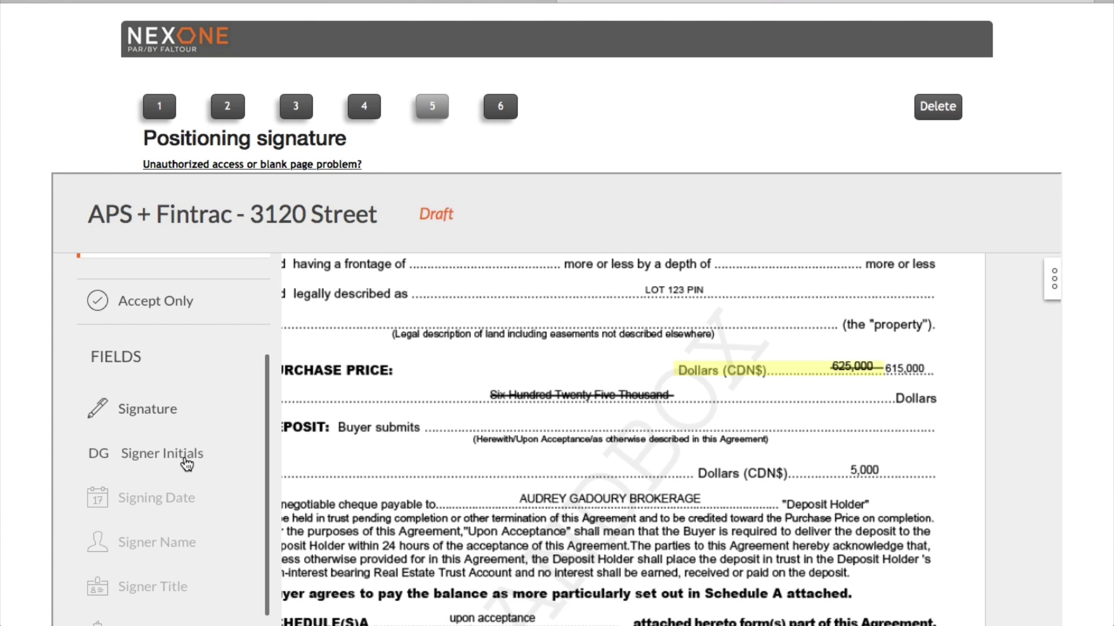
Place a Signer Initials field beside the revised 615,000 purchase price and shrink it
{"action": "mouse_move", "coordinate": [187, 464]}
{"action": "left_mouse_down"}
{"action": "mouse_move", "coordinate": [687, 490]}
{"action": "mouse_move", "coordinate": [858, 403]}
{"action": "mouse_move", "coordinate": [884, 360]}
{"action": "left_mouse_up"}
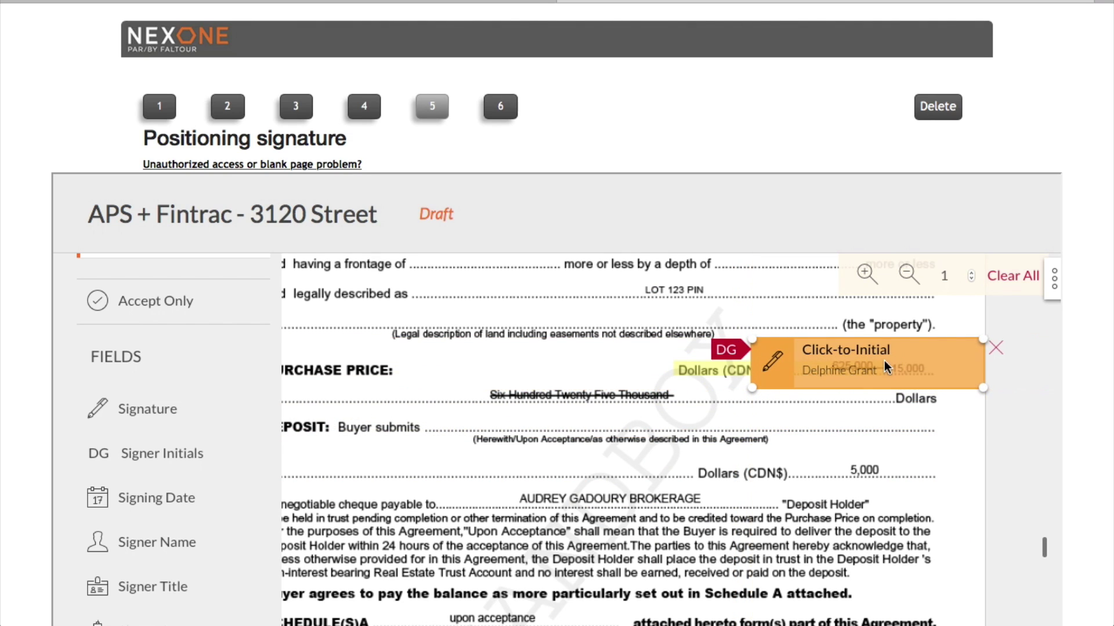
{"action": "left_click", "coordinate": [754, 386]}
{"action": "mouse_move", "coordinate": [754, 386]}
{"action": "left_mouse_down"}
{"action": "mouse_move", "coordinate": [913, 380]}
{"action": "mouse_move", "coordinate": [951, 359]}
{"action": "left_mouse_up"}
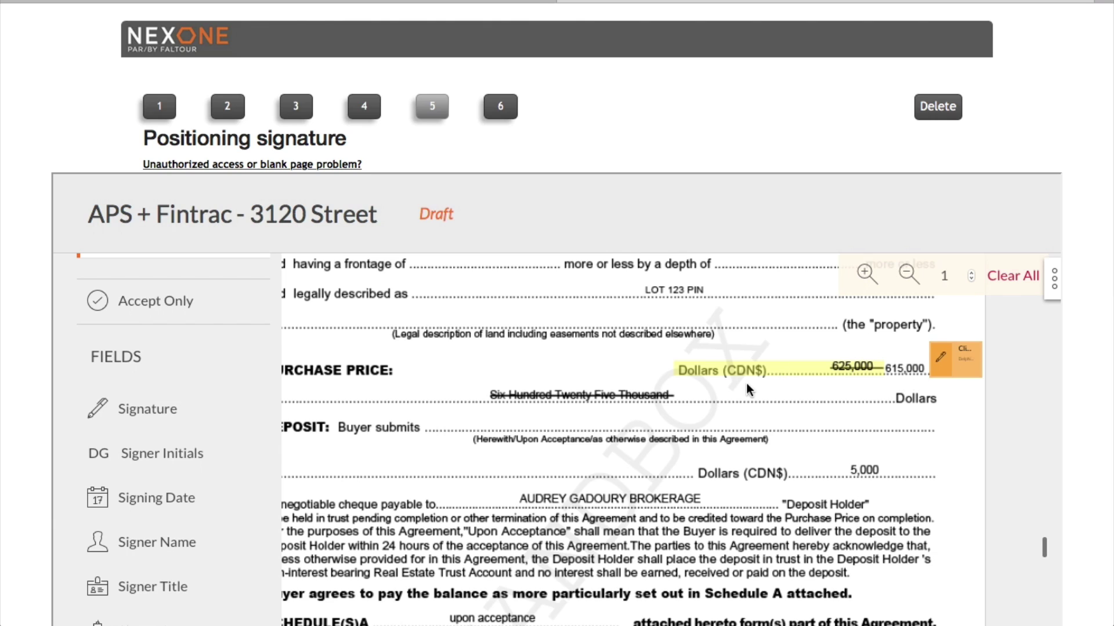
{"action": "scroll", "coordinate": [214, 410], "scroll_direction": "down", "scroll_amount": 1}
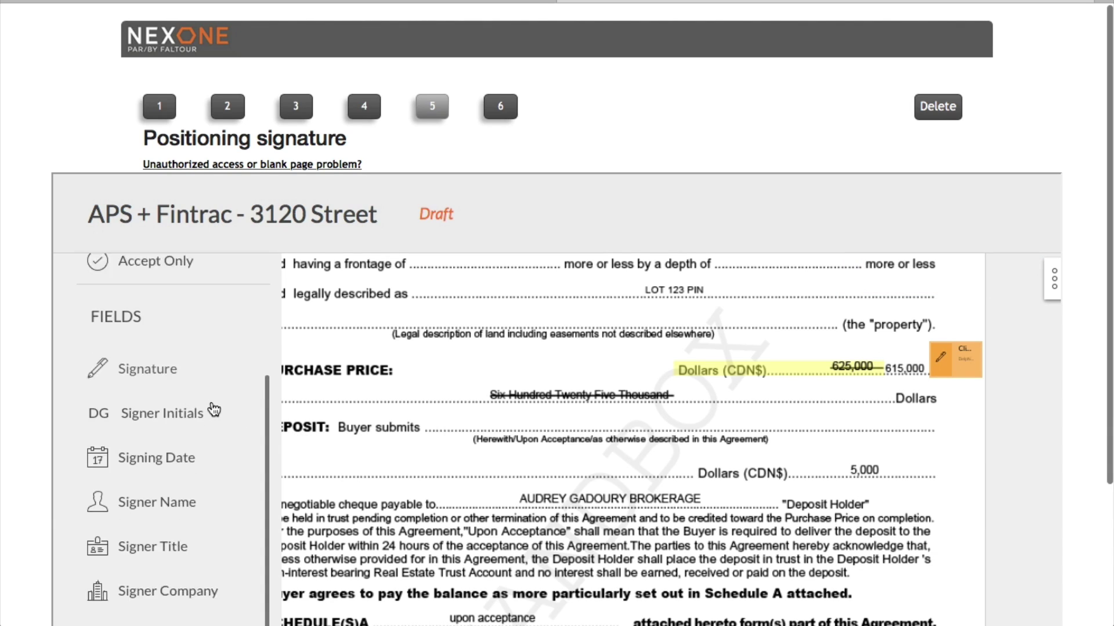
{"action": "scroll", "coordinate": [214, 409], "scroll_direction": "down", "scroll_amount": 5}
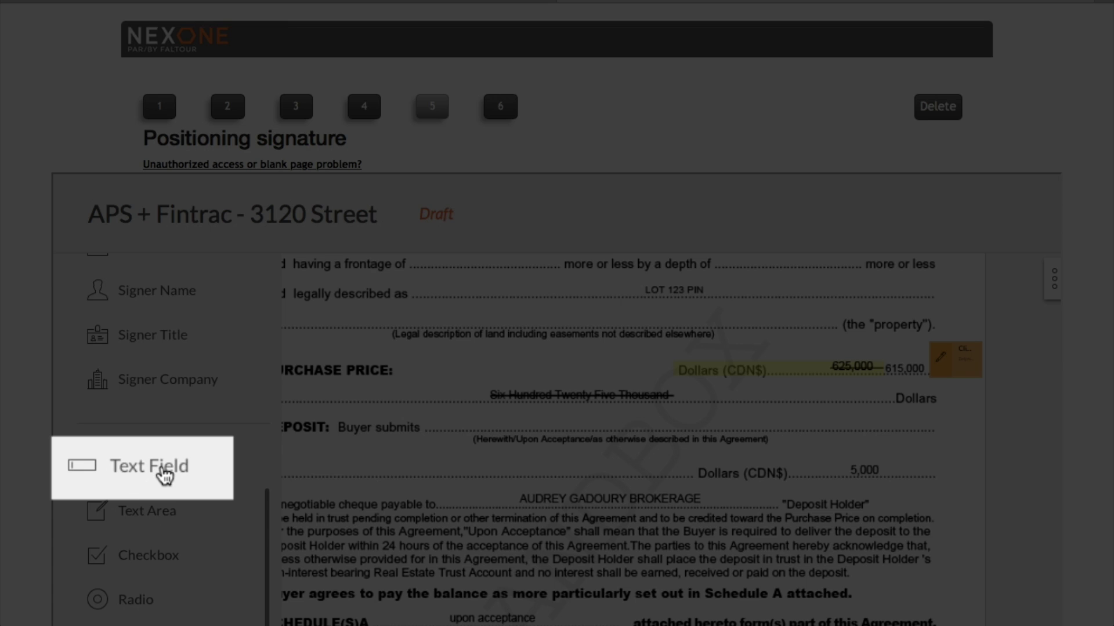
Add a signer text field above the struck 625,000 price and resize it smaller
{"action": "left_click", "coordinate": [165, 475]}
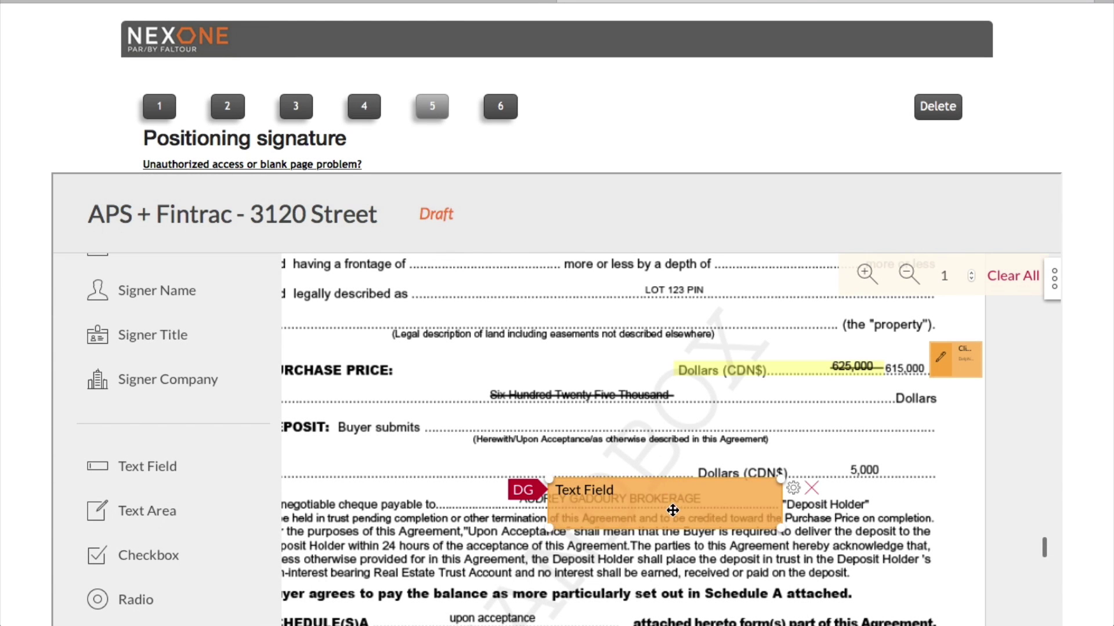
{"action": "left_click_drag", "start_coordinate": [672, 510], "coordinate": [772, 339]}
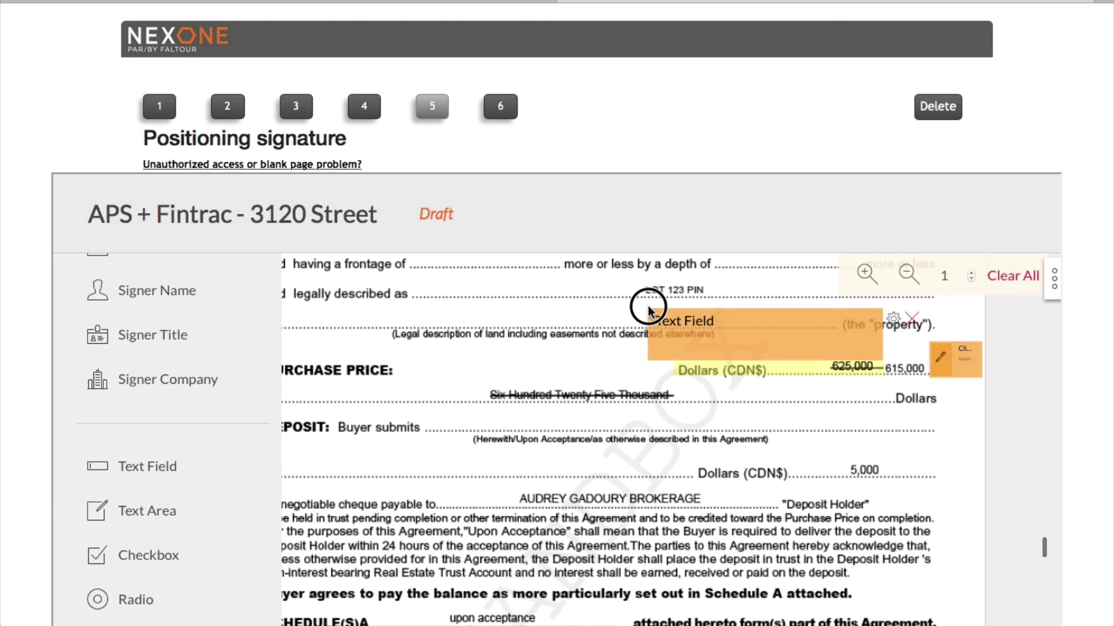
{"action": "mouse_move", "coordinate": [649, 310]}
{"action": "left_mouse_down"}
{"action": "mouse_move", "coordinate": [699, 318]}
{"action": "mouse_move", "coordinate": [681, 323]}
{"action": "left_mouse_up"}
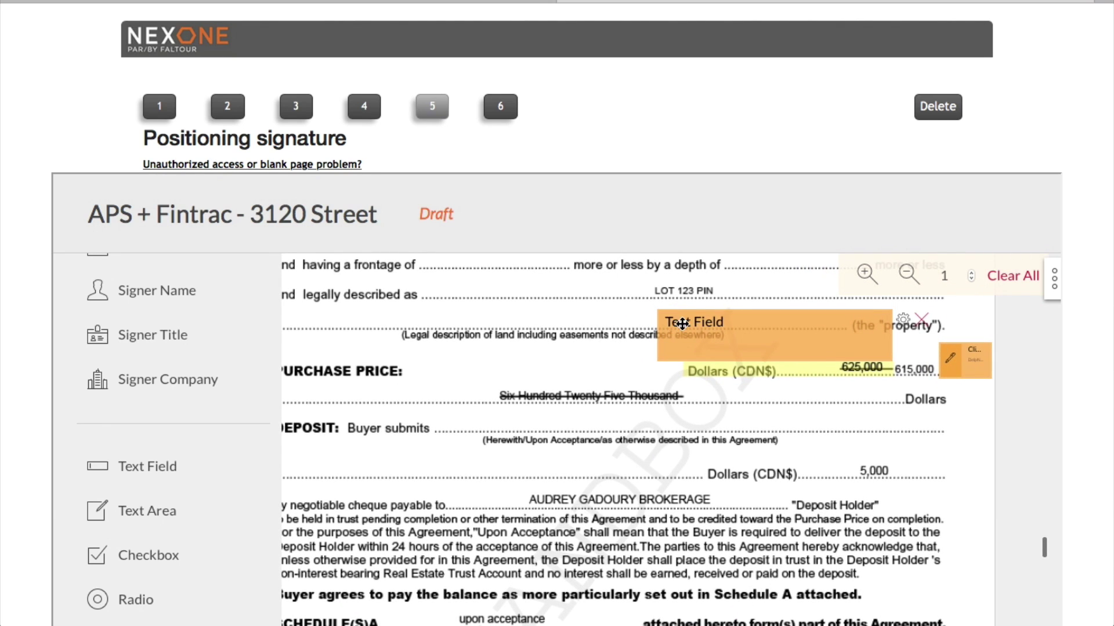
{"action": "left_click", "coordinate": [659, 310]}
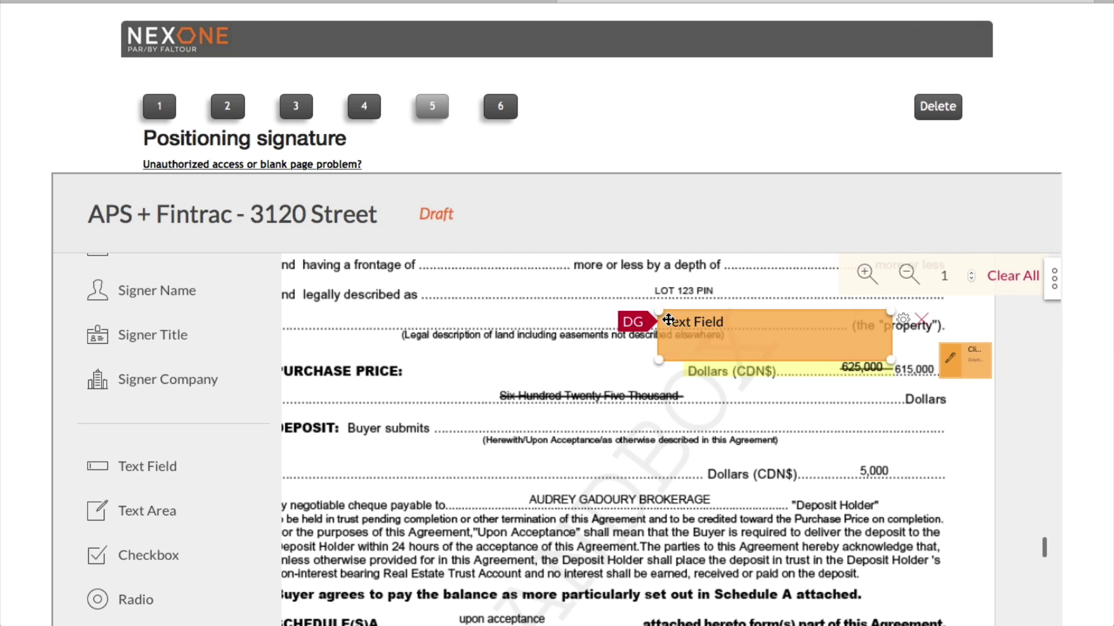
{"action": "left_click_drag", "start_coordinate": [661, 313], "coordinate": [803, 333]}
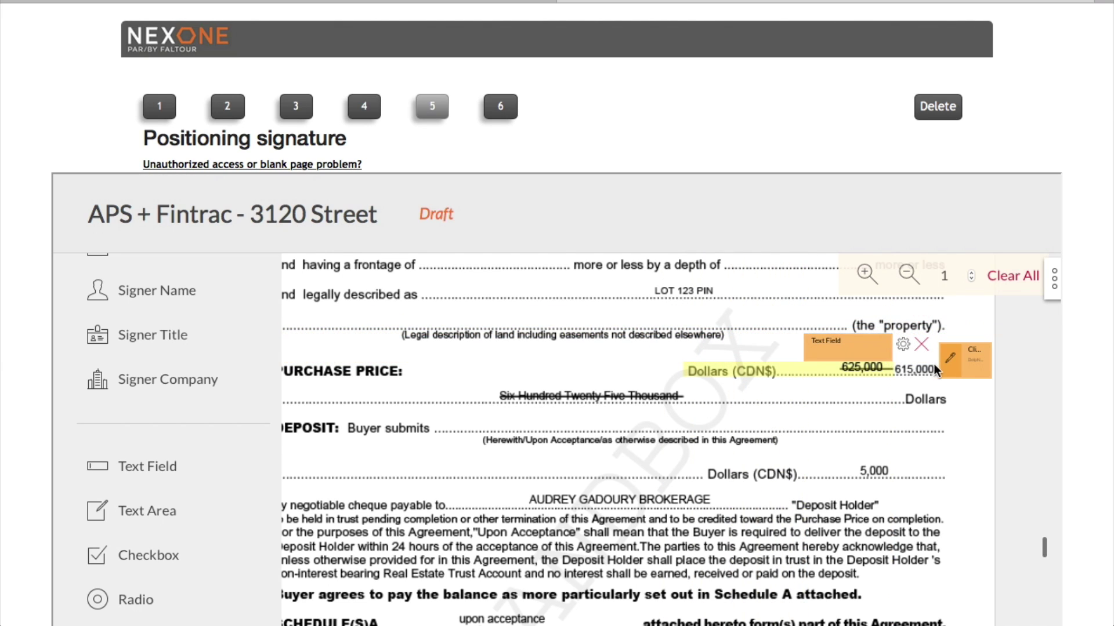
Give the text field default value 615, 000, mark it required, and save the settings
{"action": "left_click", "coordinate": [903, 346]}
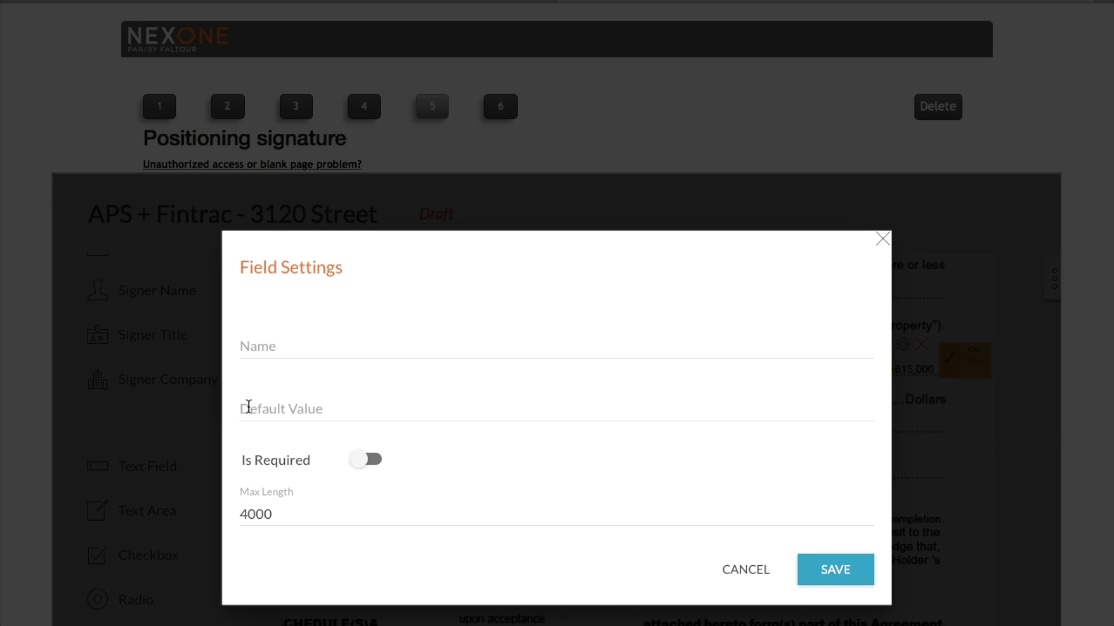
{"action": "left_click", "coordinate": [249, 407]}
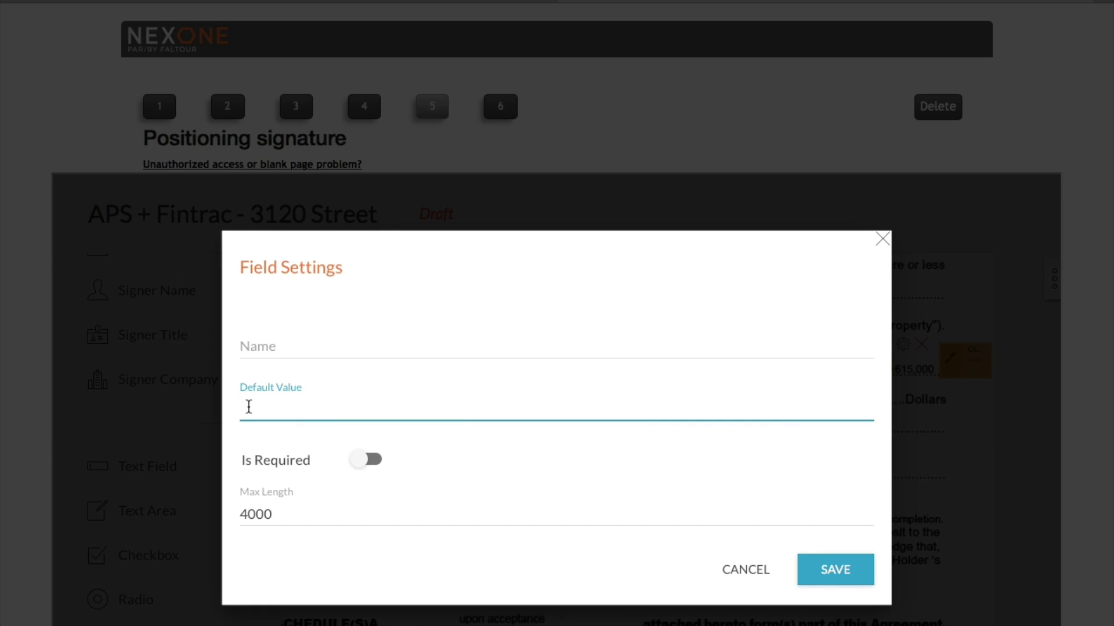
{"action": "type", "text": "615,"}
{"action": "type", "text": " 000"}
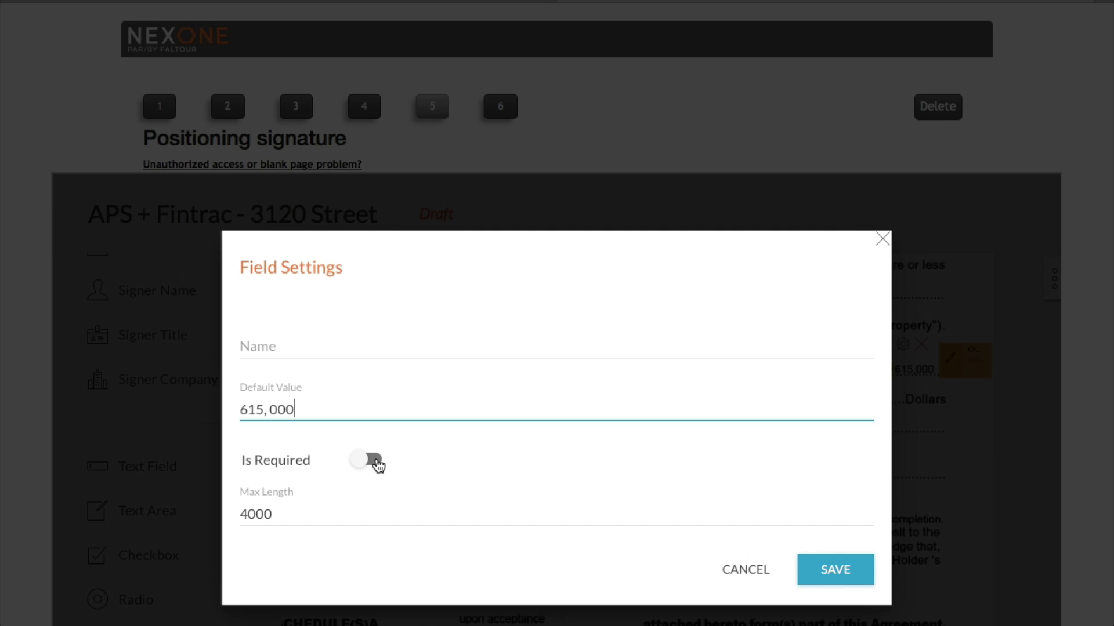
{"action": "left_click", "coordinate": [378, 465]}
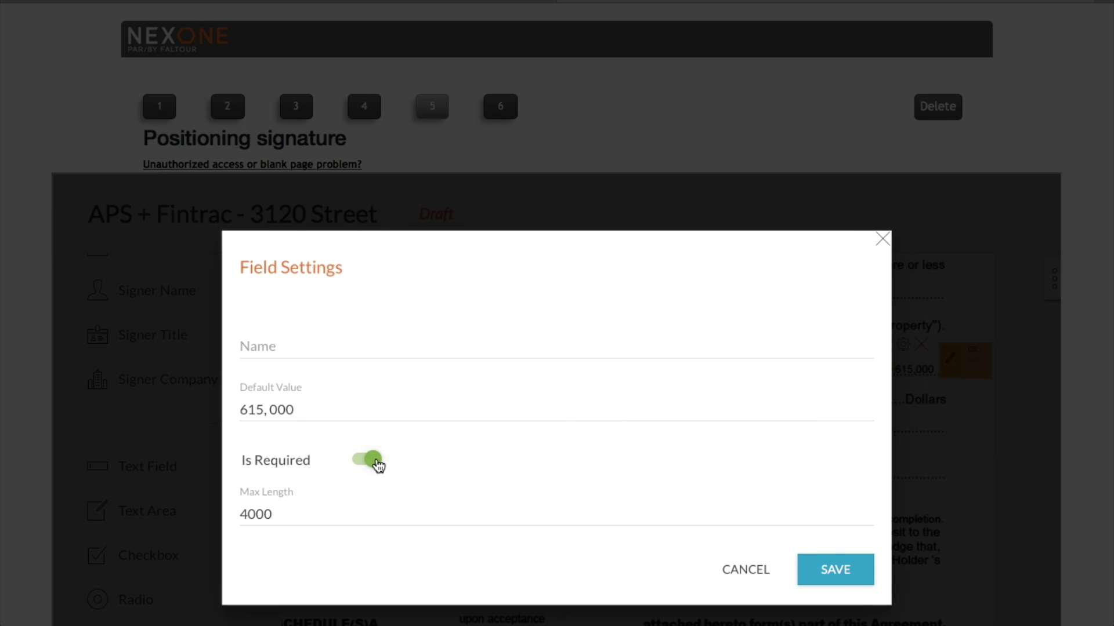
{"action": "left_click", "coordinate": [505, 488]}
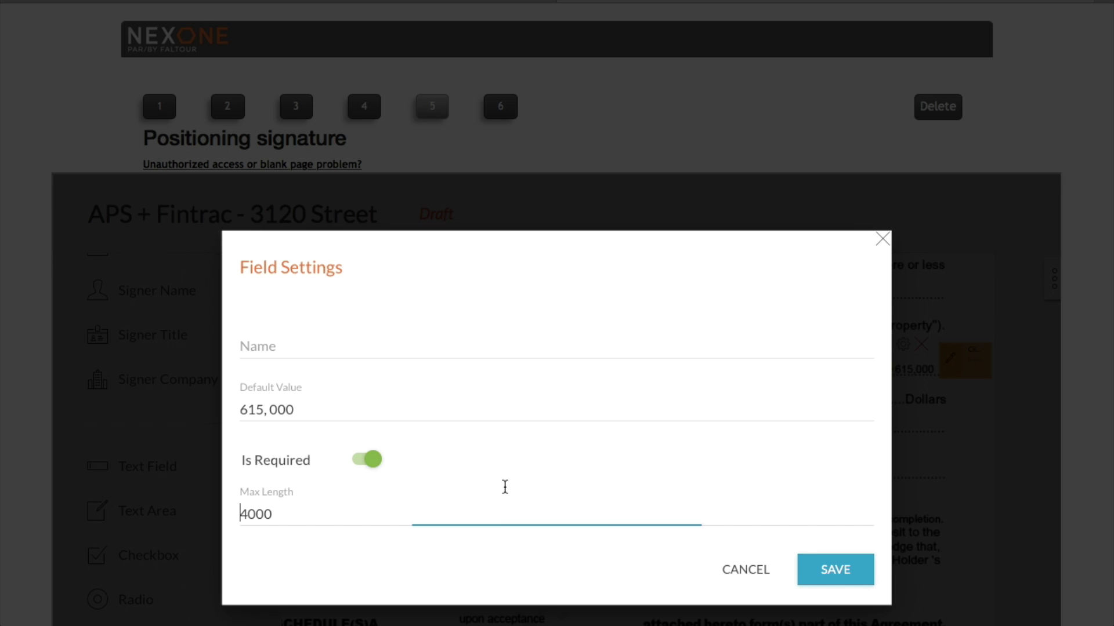
{"action": "left_click", "coordinate": [834, 568]}
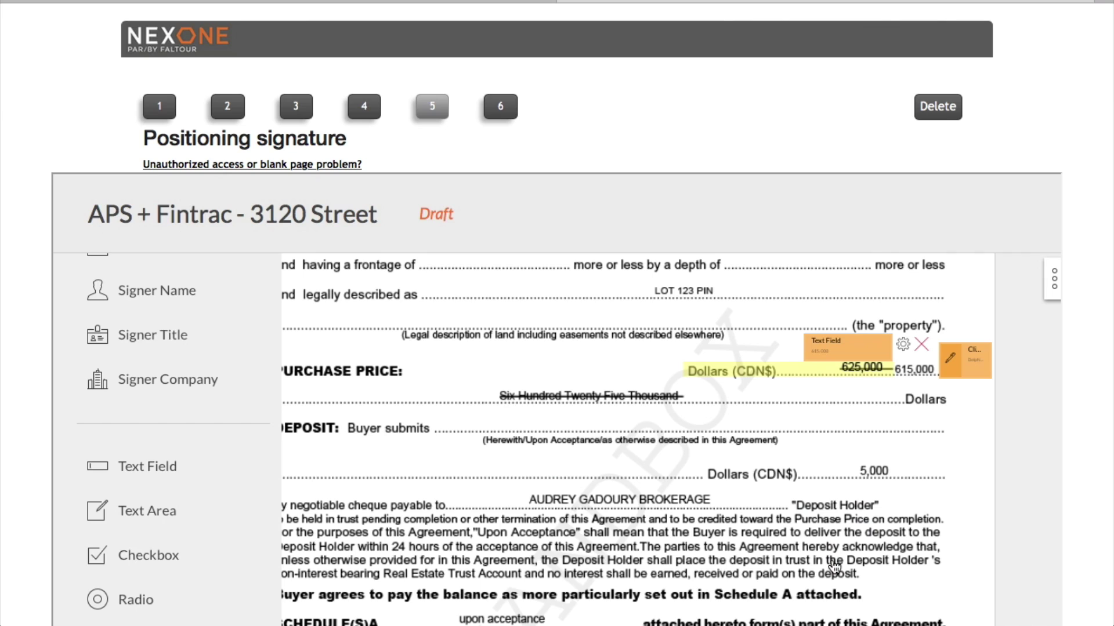
{"action": "left_click", "coordinate": [812, 351]}
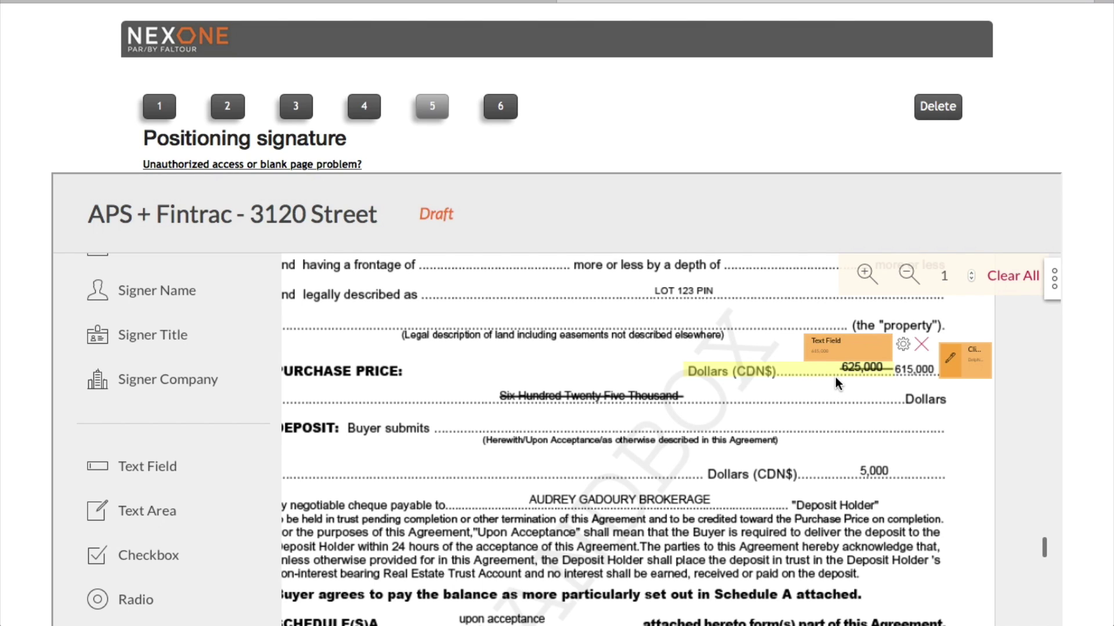
Delete the stray text field and place a narrowed initials field at Initials of Buyer(s)
{"action": "left_click", "coordinate": [925, 344]}
{"action": "scroll", "coordinate": [925, 342], "scroll_direction": "down", "scroll_amount": 8}
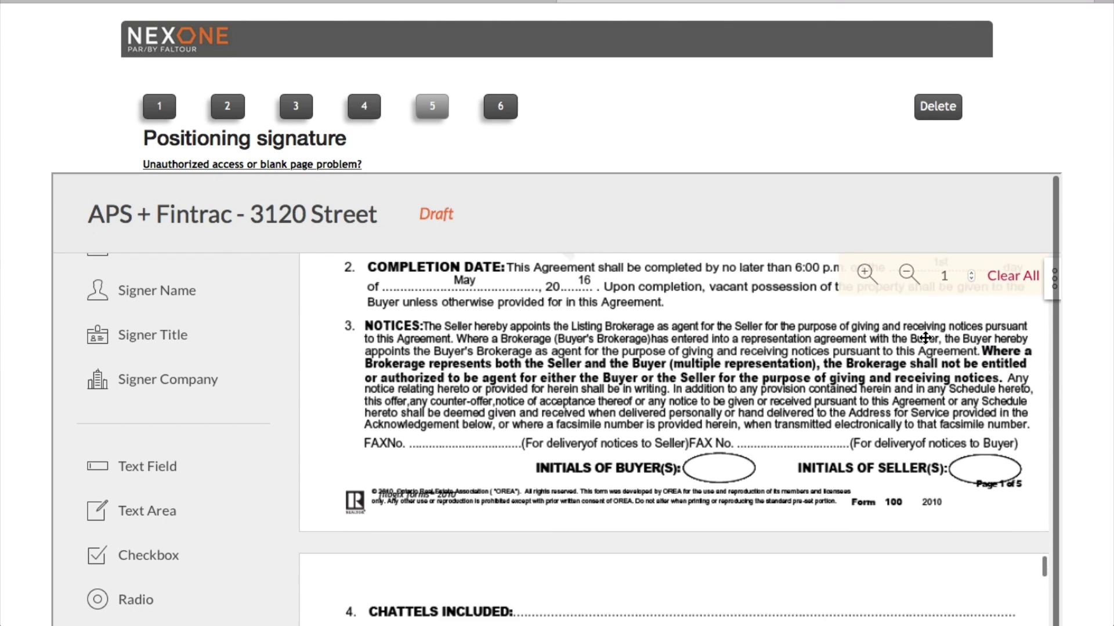
{"action": "scroll", "coordinate": [173, 420], "scroll_direction": "up", "scroll_amount": 5}
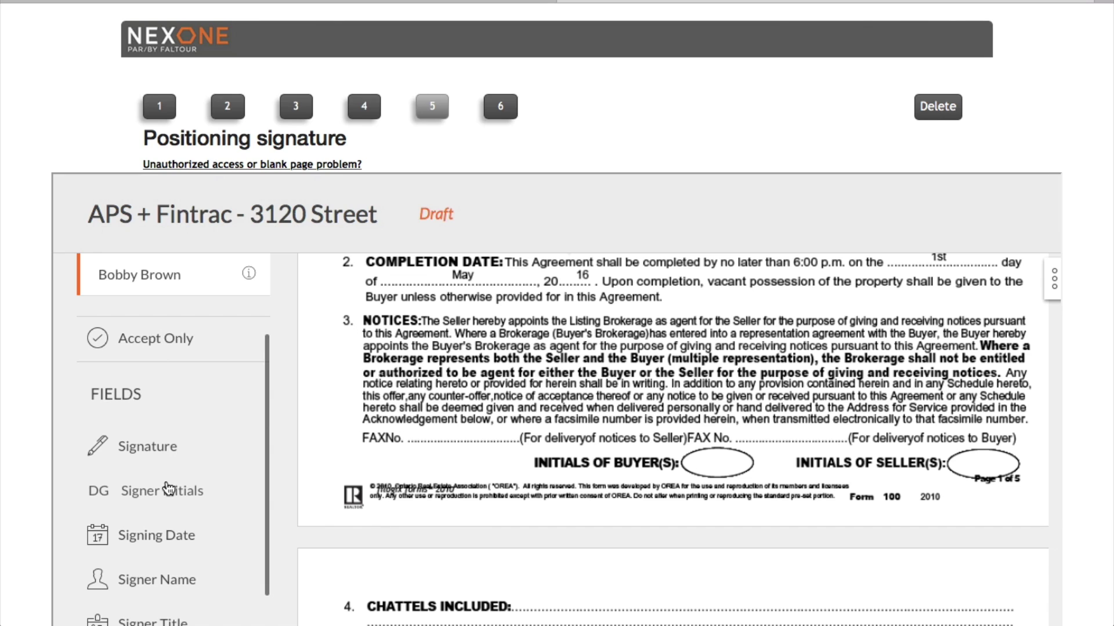
{"action": "mouse_move", "coordinate": [168, 489]}
{"action": "left_mouse_down"}
{"action": "mouse_move", "coordinate": [698, 493]}
{"action": "mouse_move", "coordinate": [704, 458]}
{"action": "left_mouse_up"}
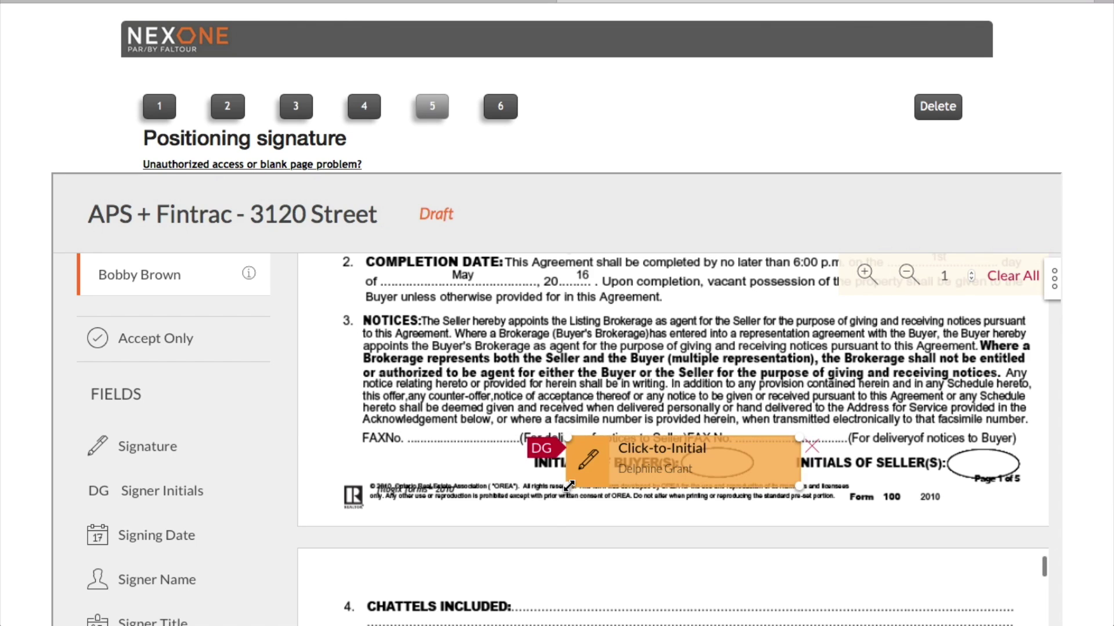
{"action": "mouse_move", "coordinate": [567, 481]}
{"action": "left_mouse_down"}
{"action": "mouse_move", "coordinate": [752, 477]}
{"action": "mouse_move", "coordinate": [733, 461]}
{"action": "left_mouse_up"}
Put a signature field on the Seller/Buyer signature line, then advance to Send package
{"action": "scroll", "coordinate": [733, 464], "scroll_direction": "down", "scroll_amount": 15}
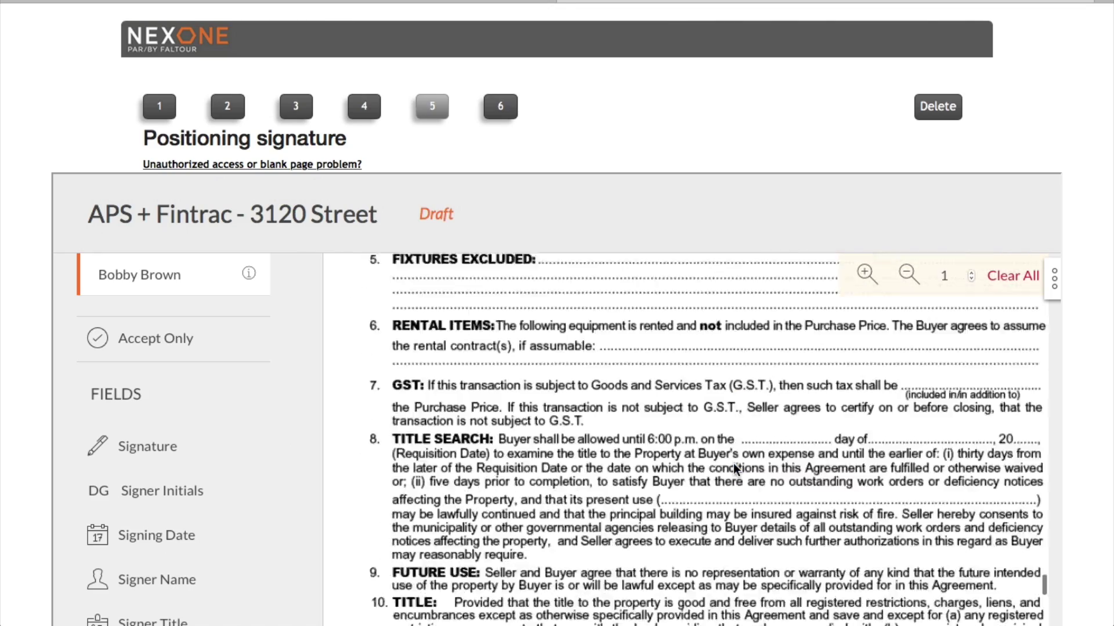
{"action": "scroll", "coordinate": [734, 464], "scroll_direction": "down", "scroll_amount": 15}
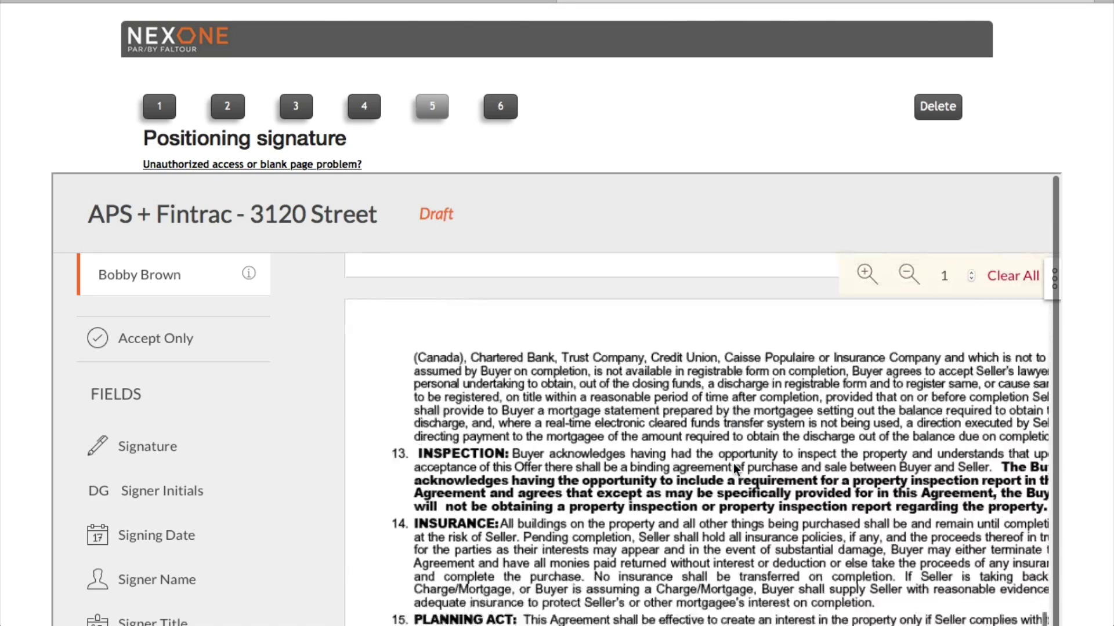
{"action": "scroll", "coordinate": [734, 464], "scroll_direction": "down", "scroll_amount": 5}
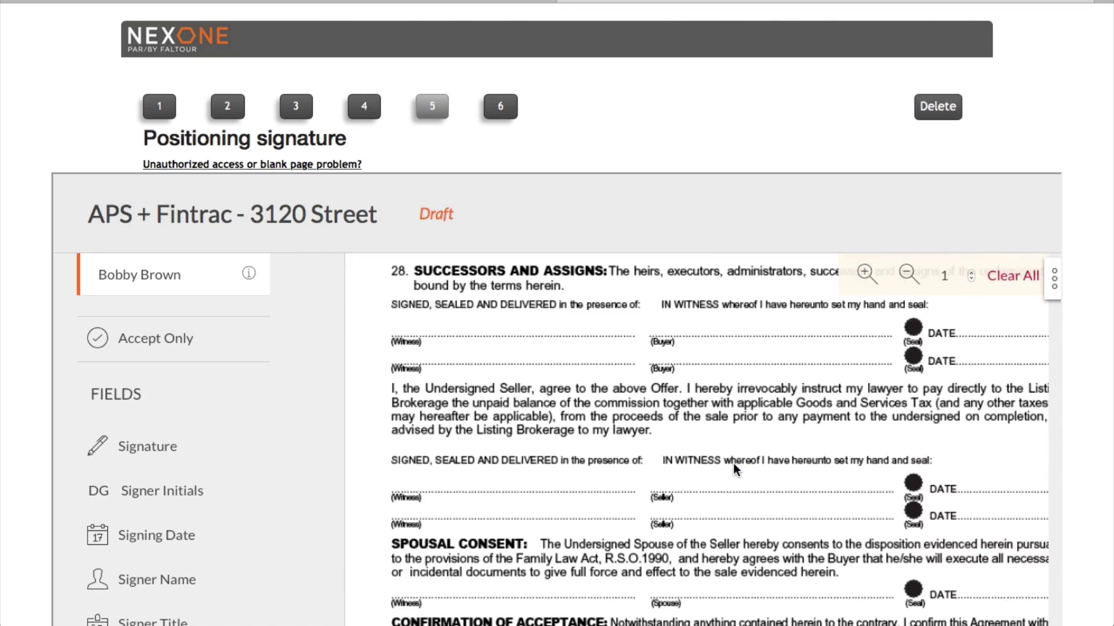
{"action": "scroll", "coordinate": [733, 464], "scroll_direction": "down", "scroll_amount": 1}
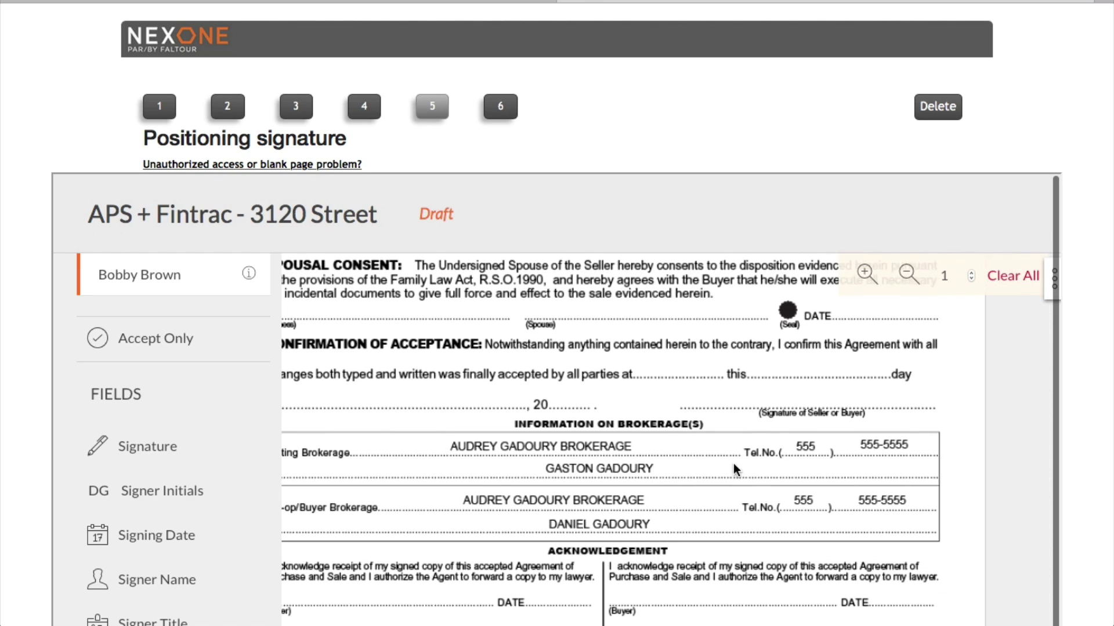
{"action": "left_click", "coordinate": [155, 450]}
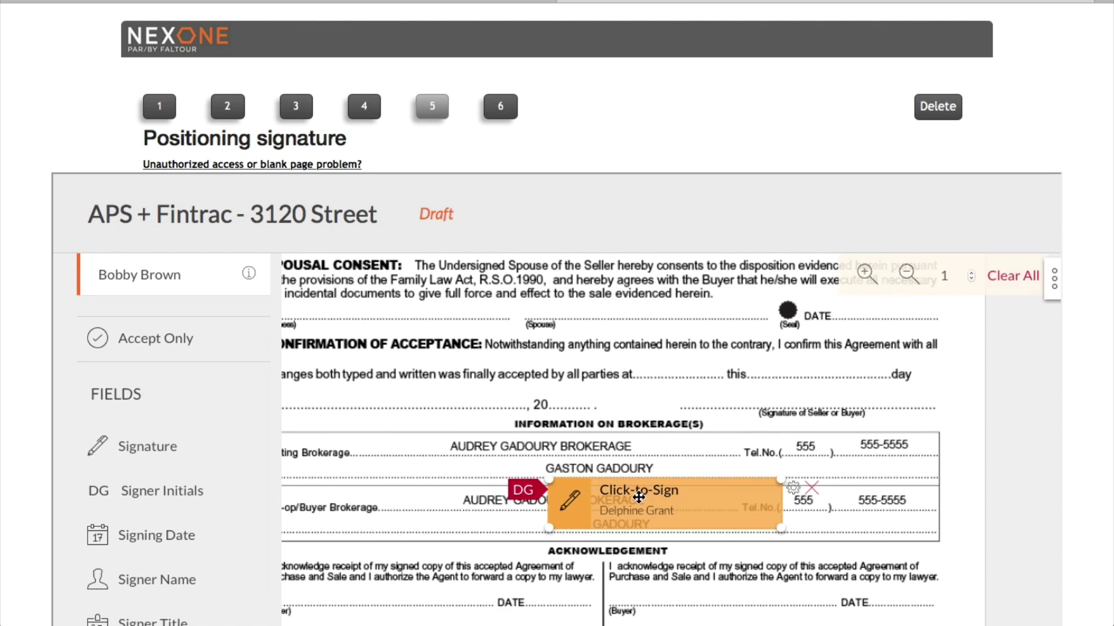
{"action": "mouse_move", "coordinate": [635, 491]}
{"action": "left_mouse_down"}
{"action": "mouse_move", "coordinate": [760, 462]}
{"action": "mouse_move", "coordinate": [772, 378]}
{"action": "mouse_move", "coordinate": [804, 377]}
{"action": "left_mouse_up"}
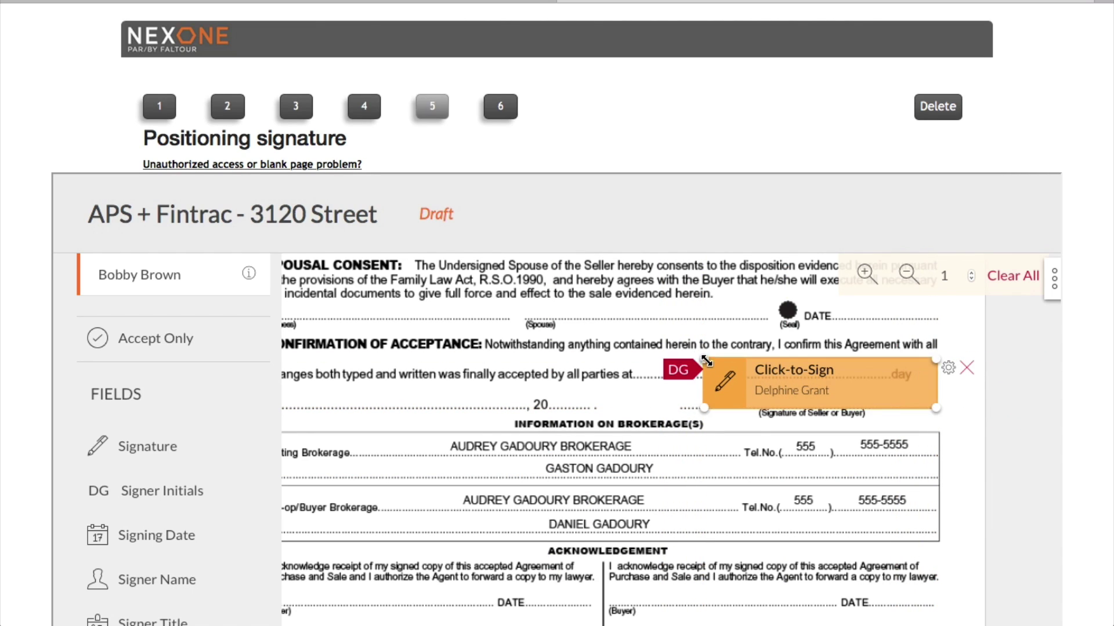
{"action": "left_click_drag", "start_coordinate": [704, 359], "coordinate": [679, 367]}
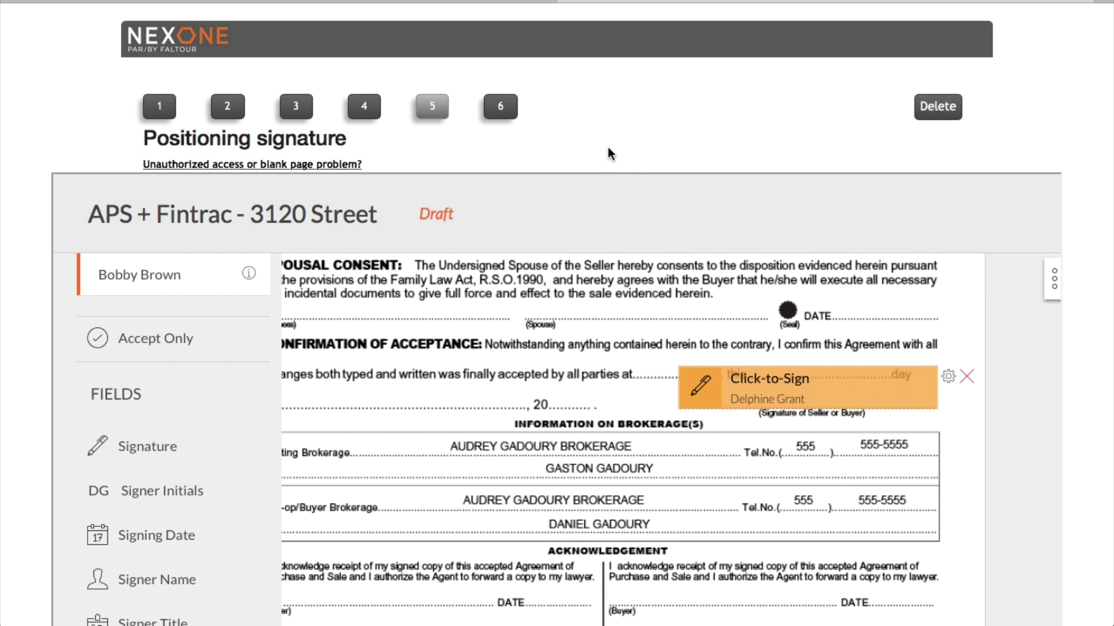
{"action": "left_click", "coordinate": [500, 108]}
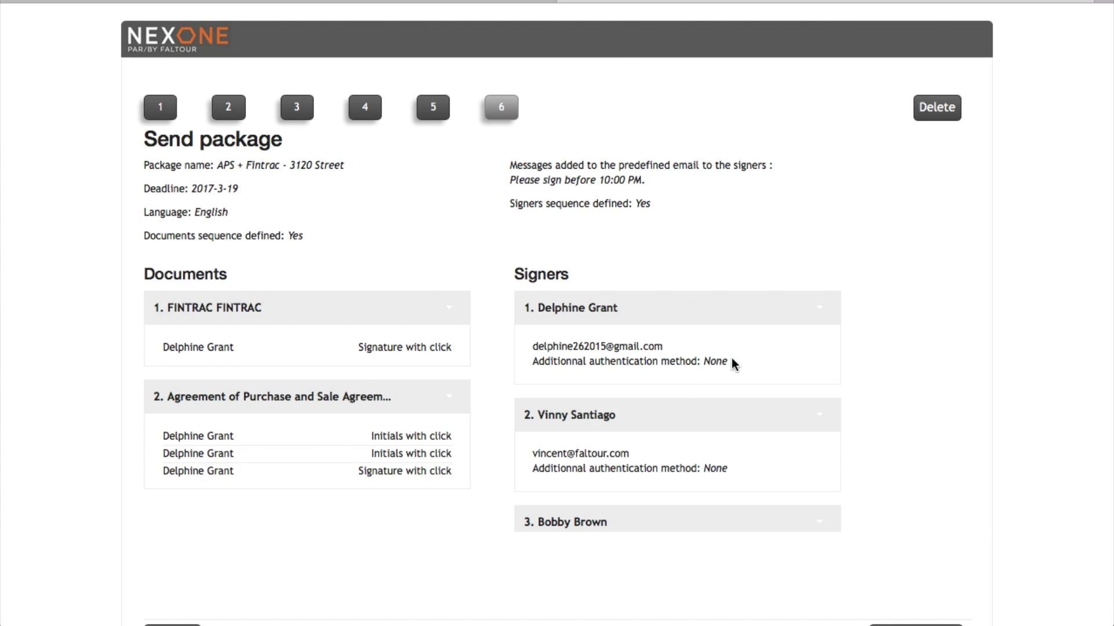
Send the APS + Fintrac - 3120 Street package, confirming despite a signer without documents
{"action": "scroll", "coordinate": [732, 360], "scroll_direction": "down", "scroll_amount": 3}
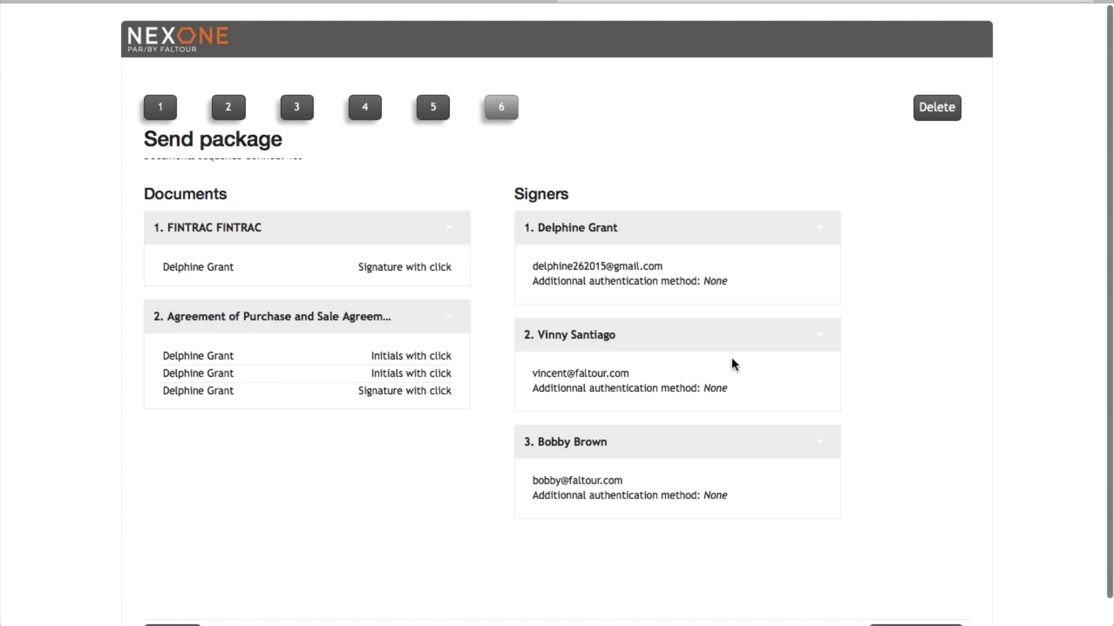
{"action": "scroll", "coordinate": [930, 390], "scroll_direction": "down", "scroll_amount": 1}
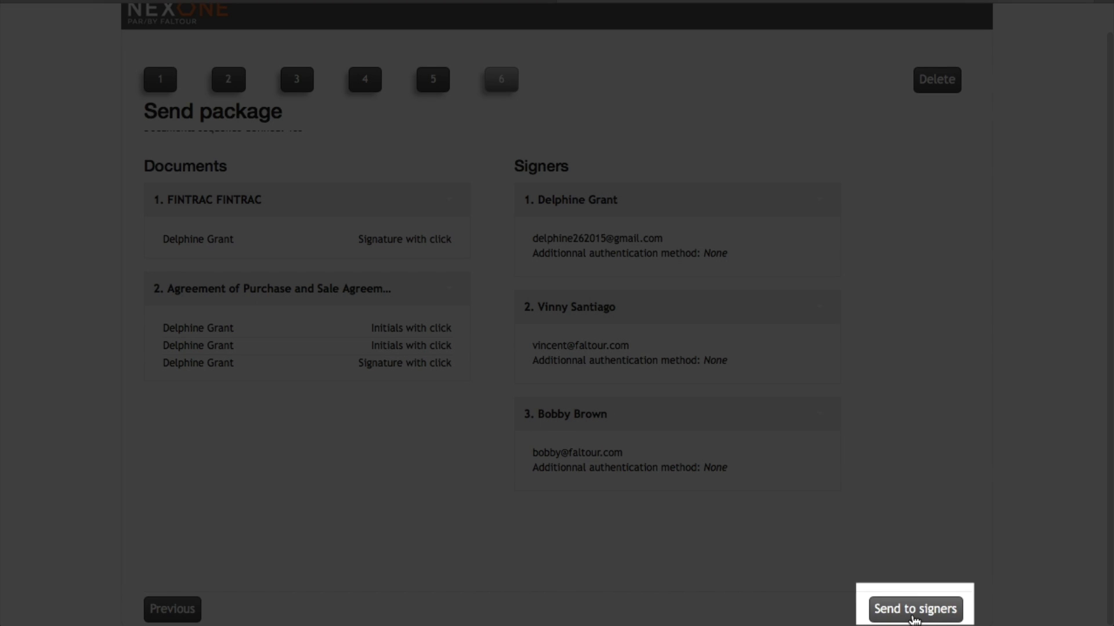
{"action": "left_click", "coordinate": [915, 610]}
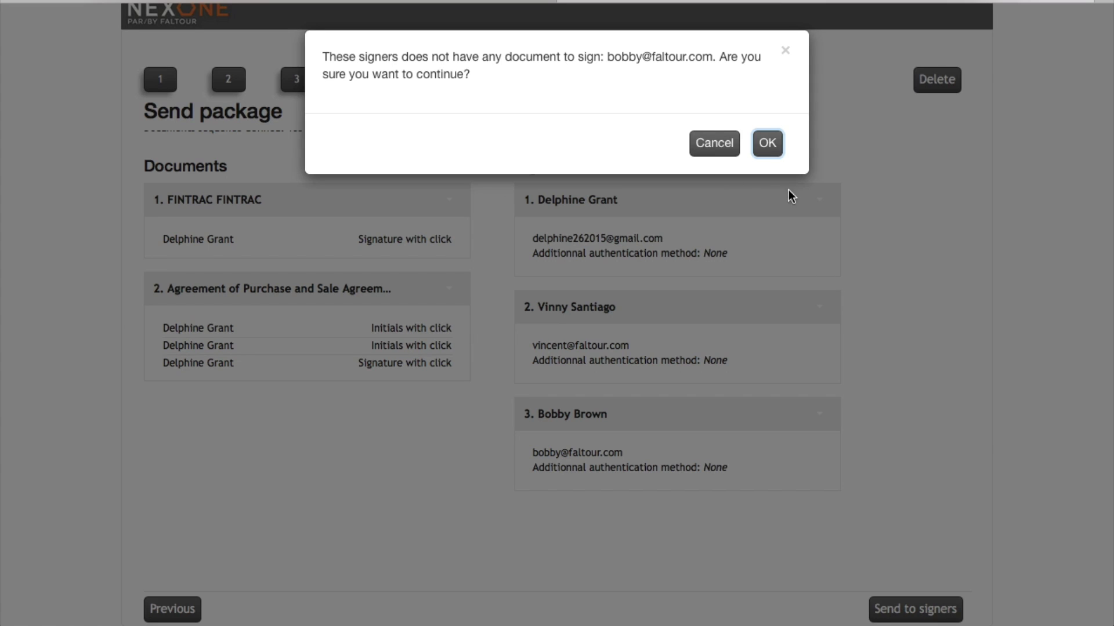
{"action": "left_click", "coordinate": [769, 145]}
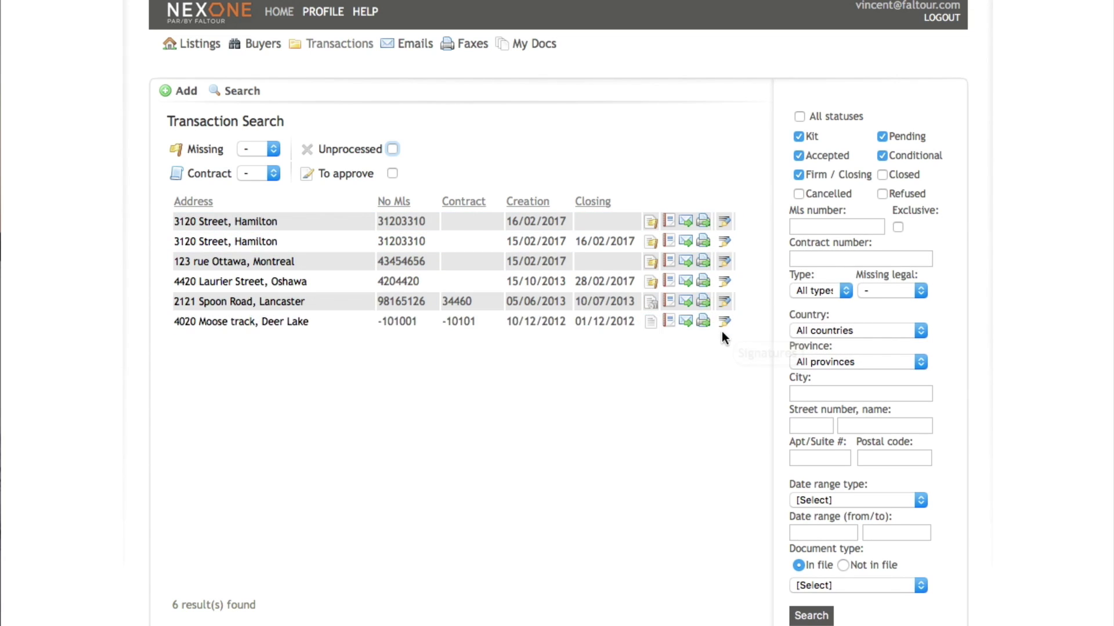
Open the 3120 Street transaction's Signatures tab and the APS + Fintrac package tracker
{"action": "left_click", "coordinate": [726, 226]}
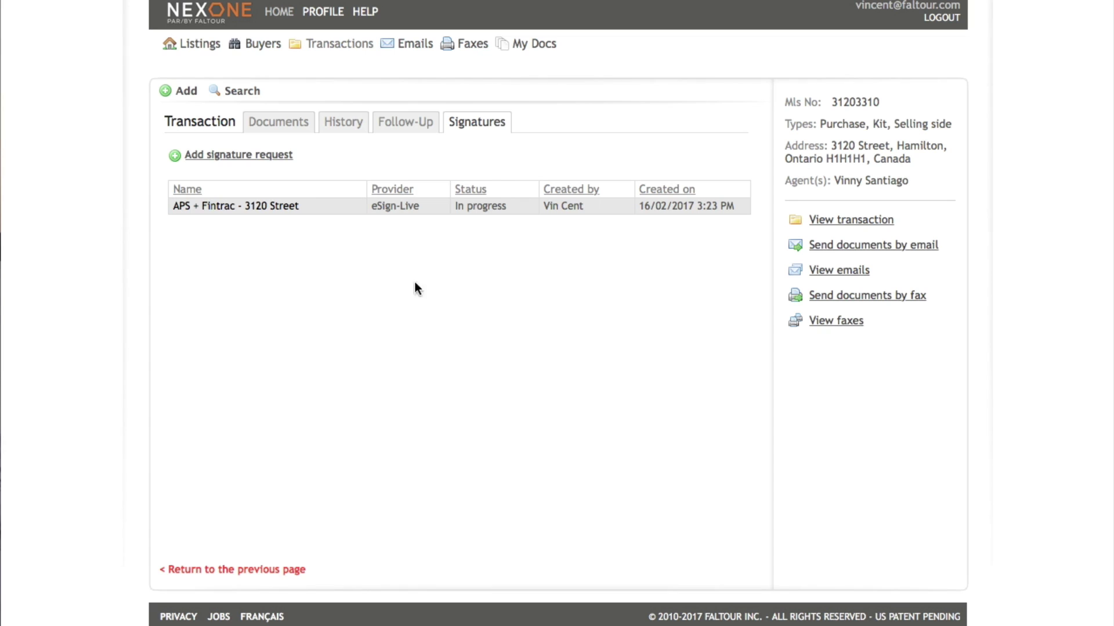
{"action": "left_click", "coordinate": [224, 206]}
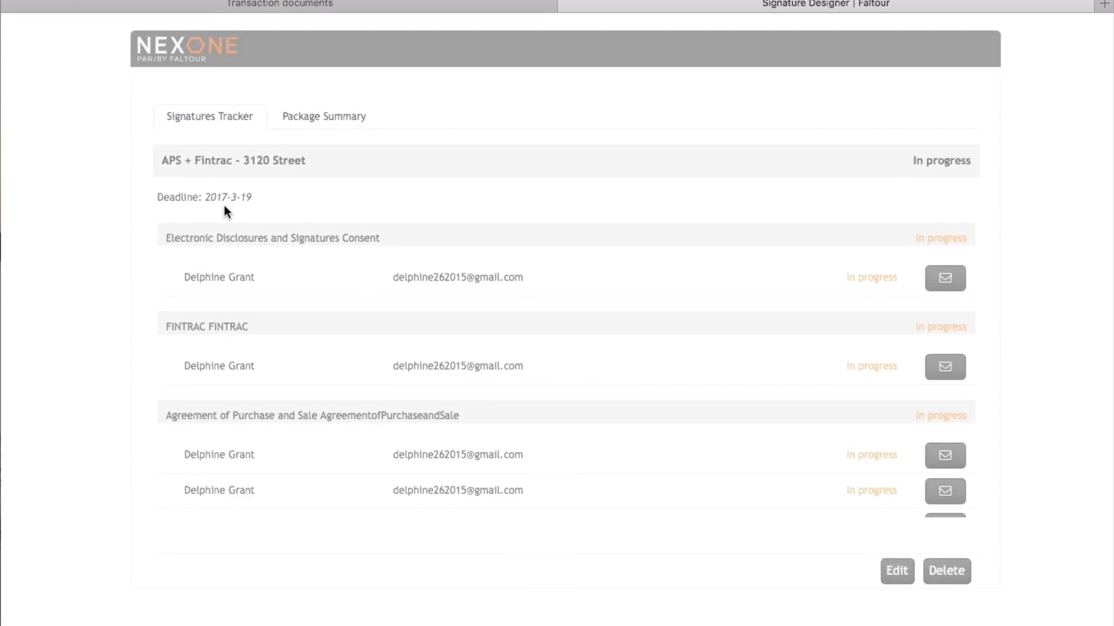
{"action": "scroll", "coordinate": [225, 206], "scroll_direction": "down", "scroll_amount": 2}
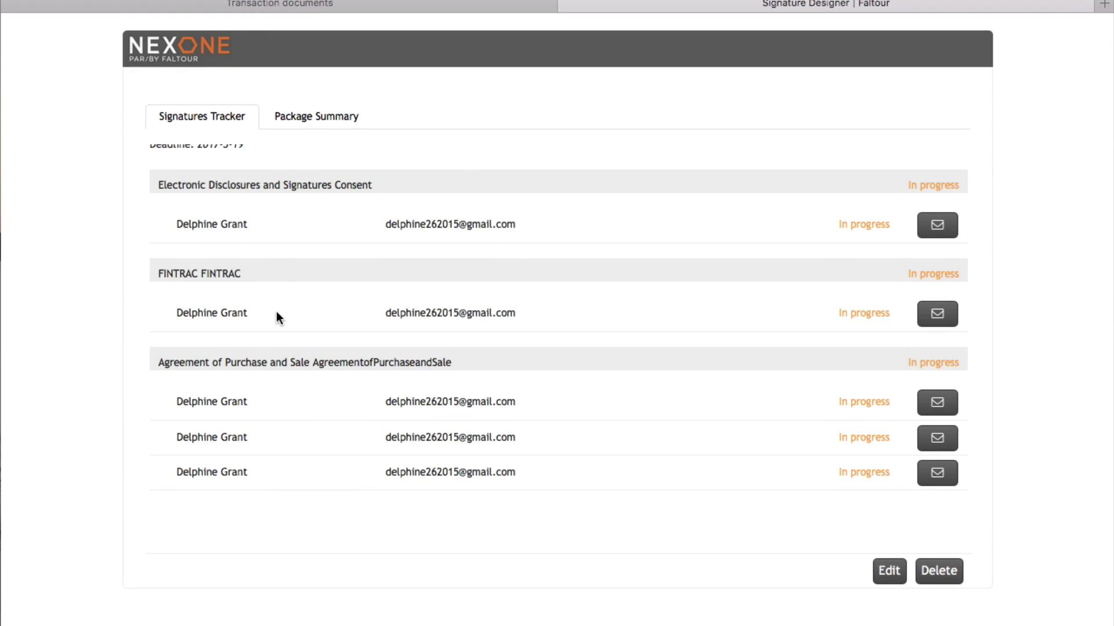
{"action": "scroll", "coordinate": [276, 311], "scroll_direction": "up", "scroll_amount": 2}
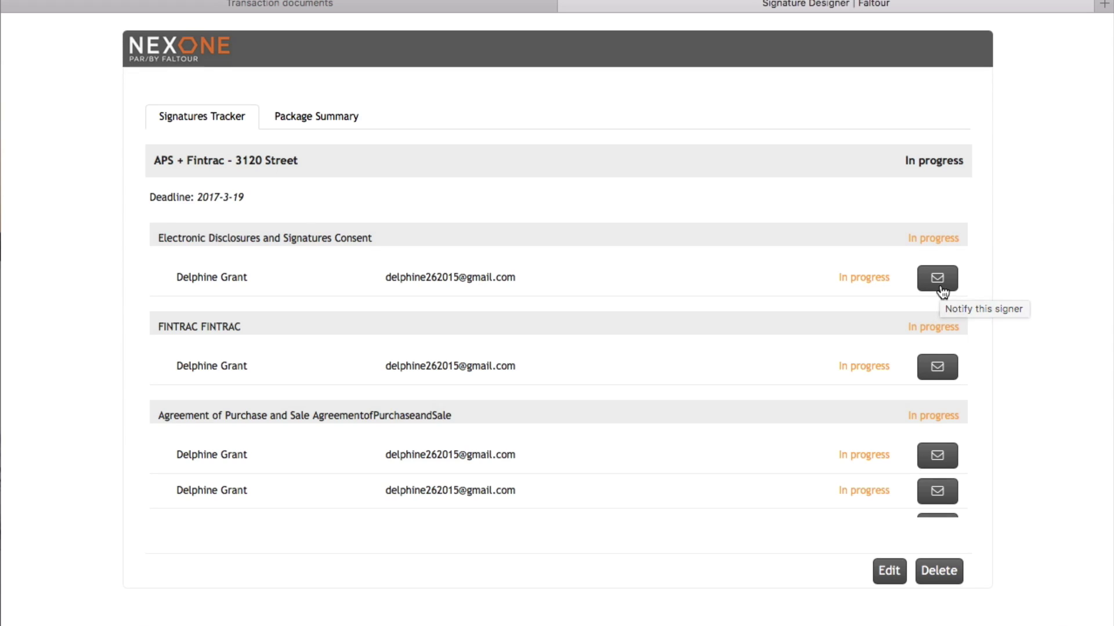
{"action": "left_click", "coordinate": [942, 292]}
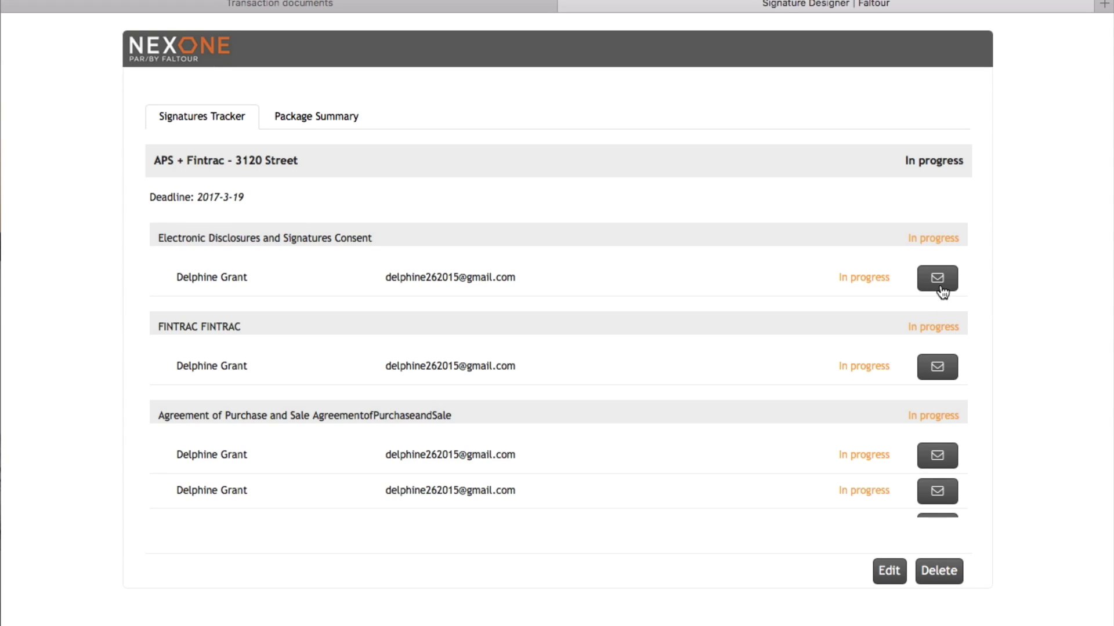
{"action": "left_click", "coordinate": [569, 5]}
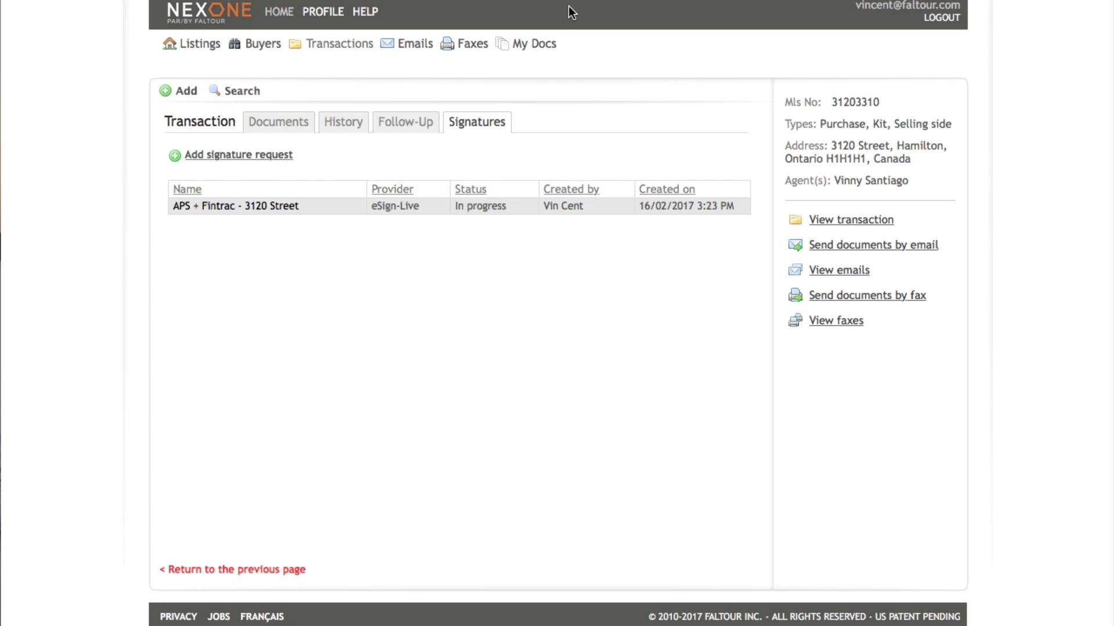
Open the 3120 Street transaction's documents and the Agreement-of-Purchase-and-Sale_signed.pdf file
{"action": "left_click", "coordinate": [335, 43]}
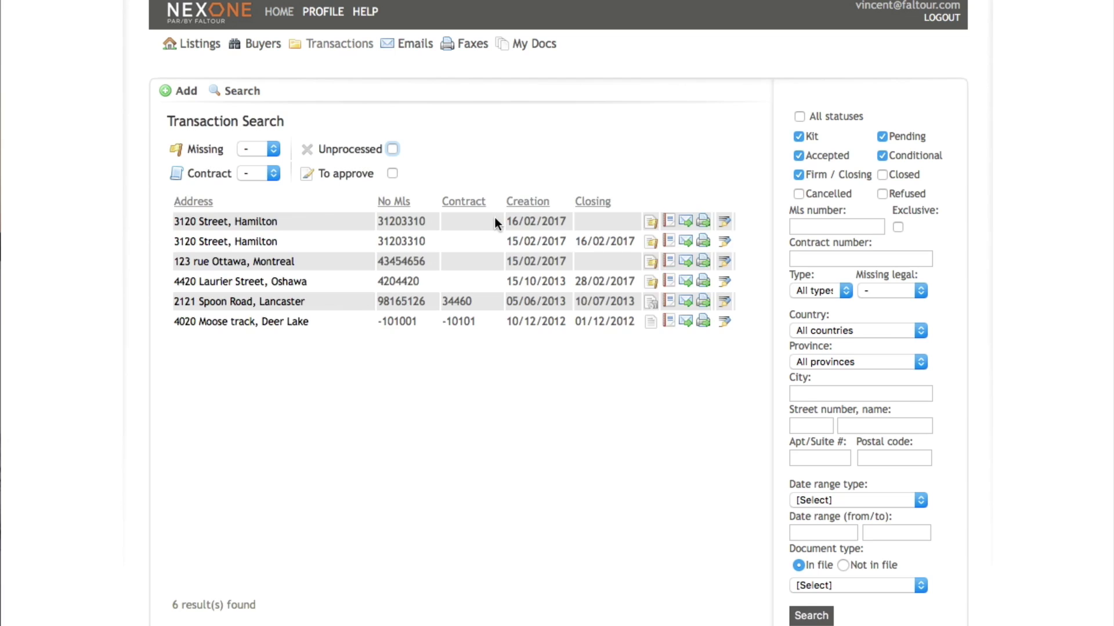
{"action": "left_click", "coordinate": [650, 249]}
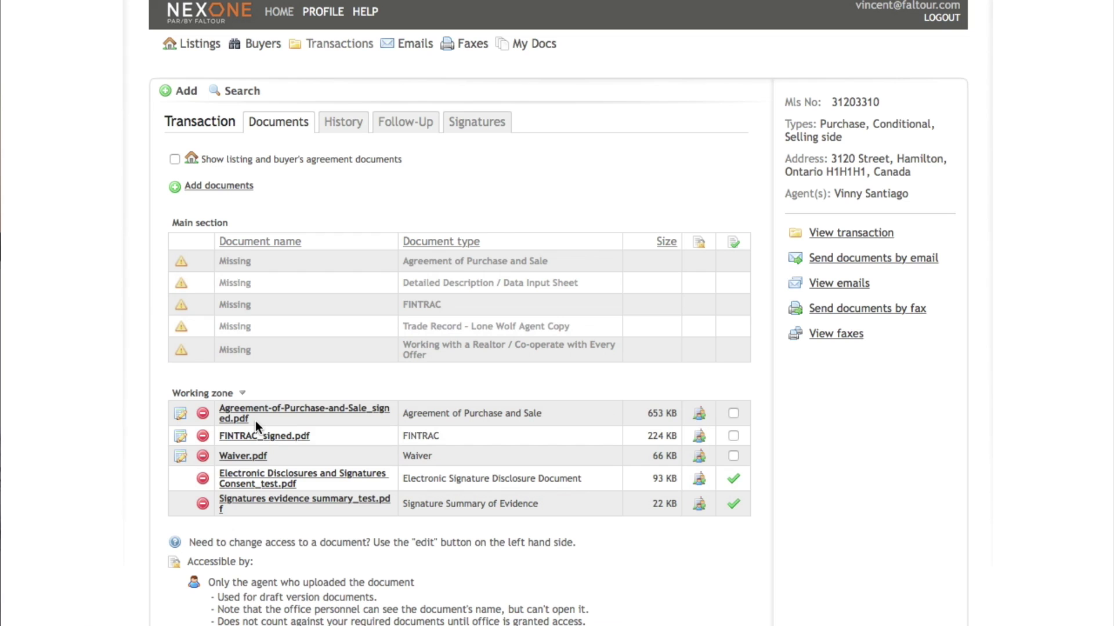
{"action": "mouse_move", "coordinate": [255, 420]}
{"action": "left_mouse_down"}
{"action": "mouse_move", "coordinate": [232, 413]}
{"action": "mouse_move", "coordinate": [248, 407]}
{"action": "left_mouse_up"}
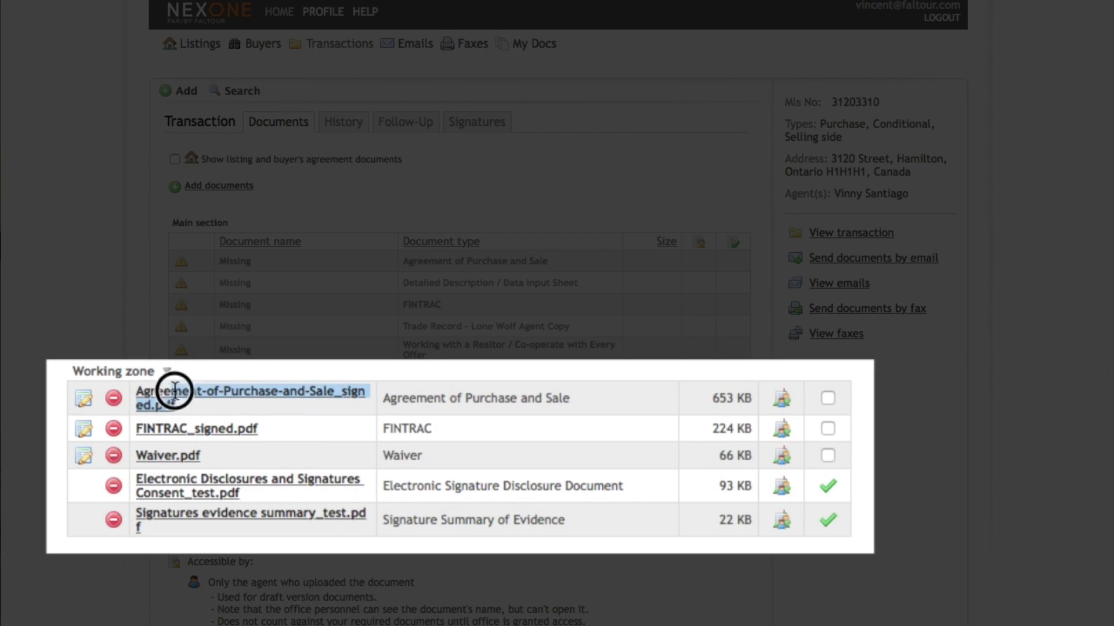
{"action": "left_click_drag", "start_coordinate": [174, 388], "coordinate": [335, 397]}
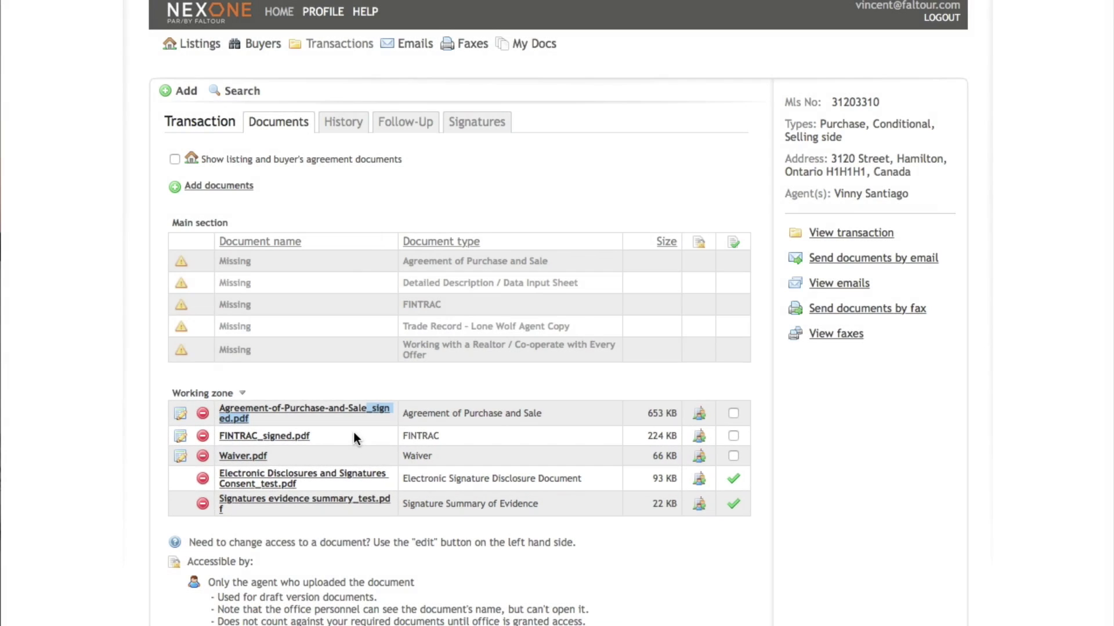
{"action": "left_click", "coordinate": [354, 433]}
{"action": "left_click", "coordinate": [337, 410]}
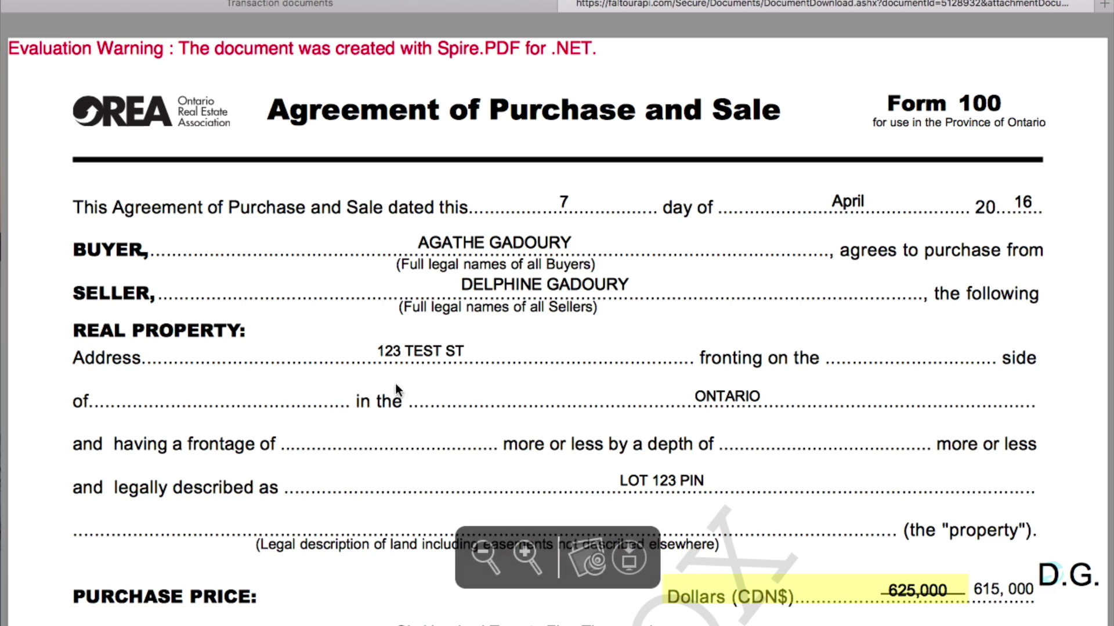
Scroll the signed Agreement PDF to the e-signature stamp dated 2017-02-16
{"action": "scroll", "coordinate": [636, 311], "scroll_direction": "down", "scroll_amount": 10}
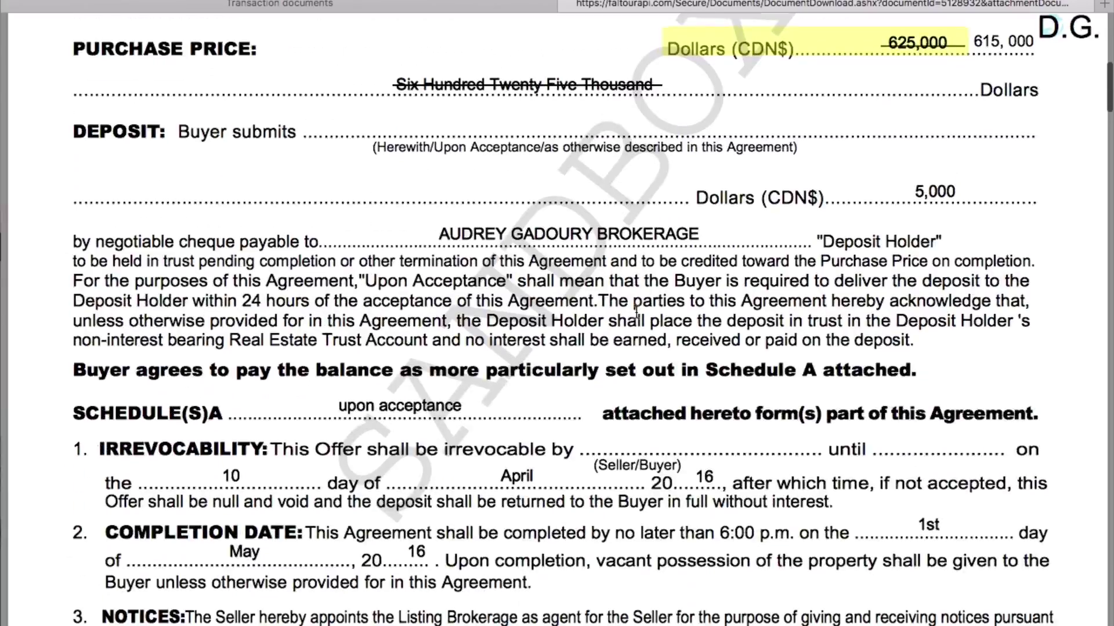
{"action": "scroll", "coordinate": [636, 311], "scroll_direction": "down", "scroll_amount": 15}
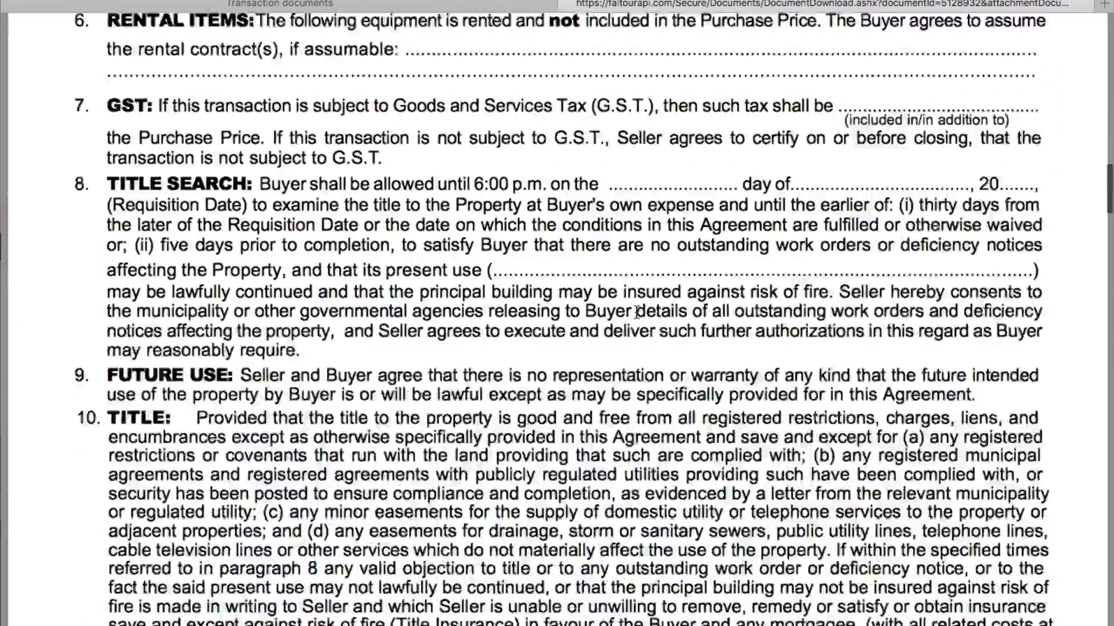
{"action": "scroll", "coordinate": [637, 312], "scroll_direction": "down", "scroll_amount": 20}
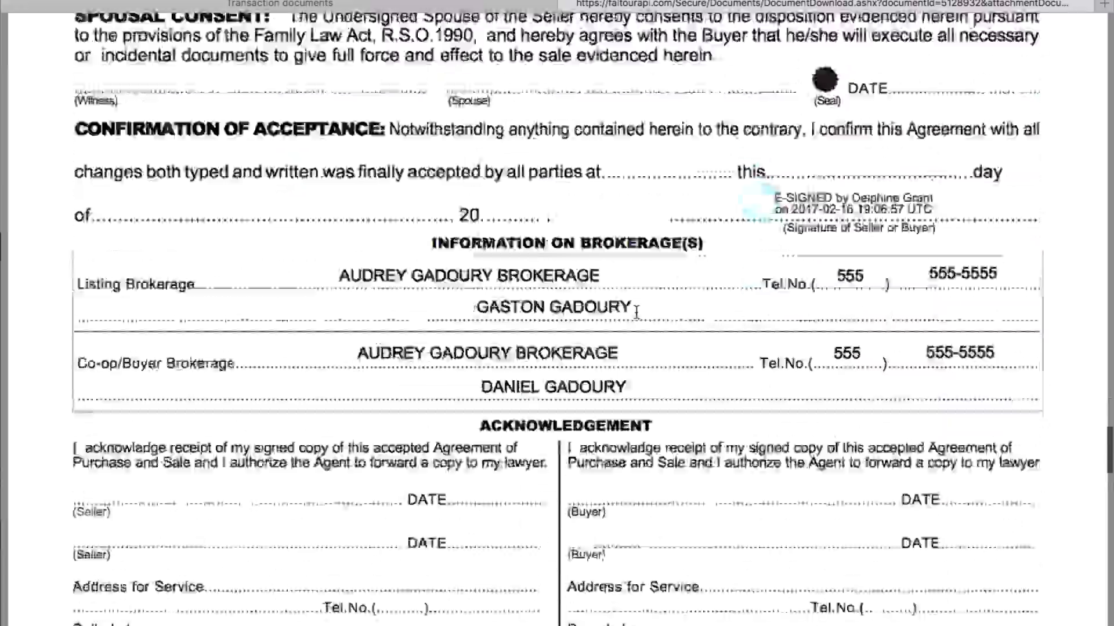
{"action": "scroll", "coordinate": [636, 312], "scroll_direction": "up", "scroll_amount": 2}
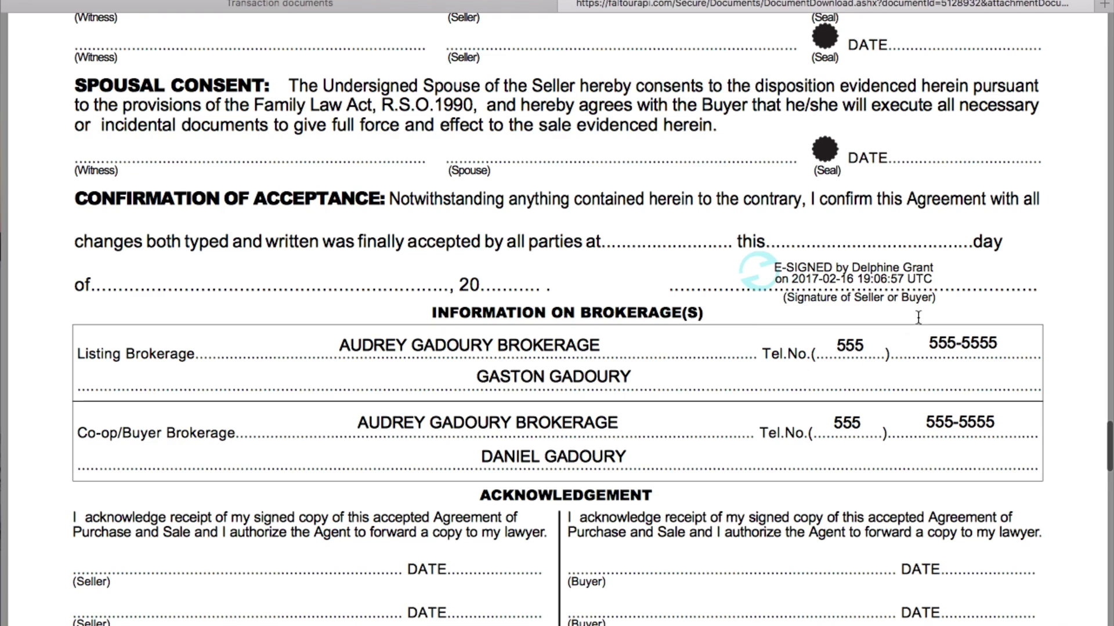